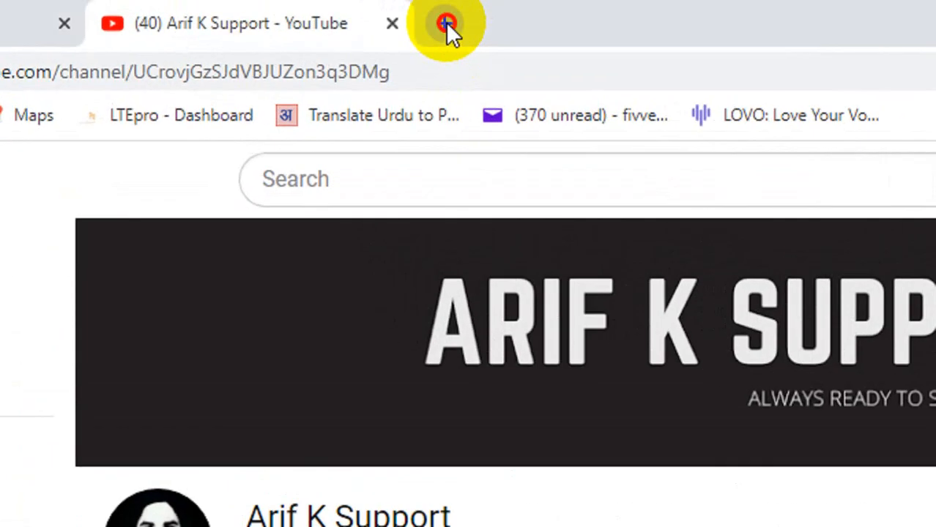
Step: Open canva.com in a new browser tab and search its templates for "simple cv"
{"action": "left_click", "coordinate": [350, 11]}
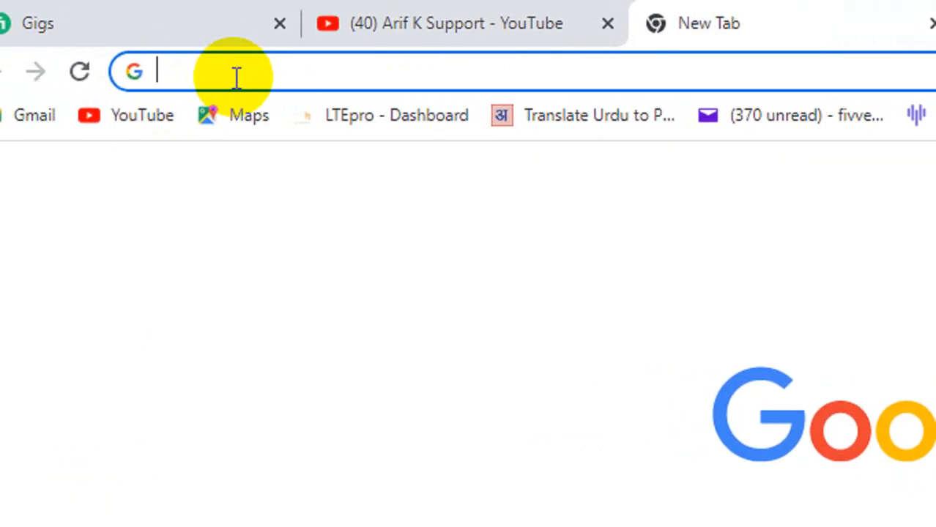
{"action": "type", "text": "canva\\"}
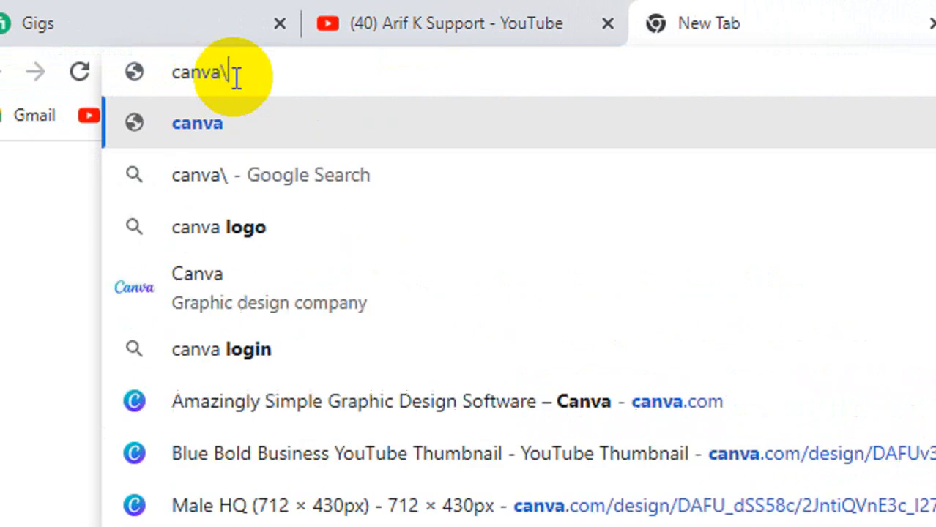
{"action": "key", "text": "BackSpace"}
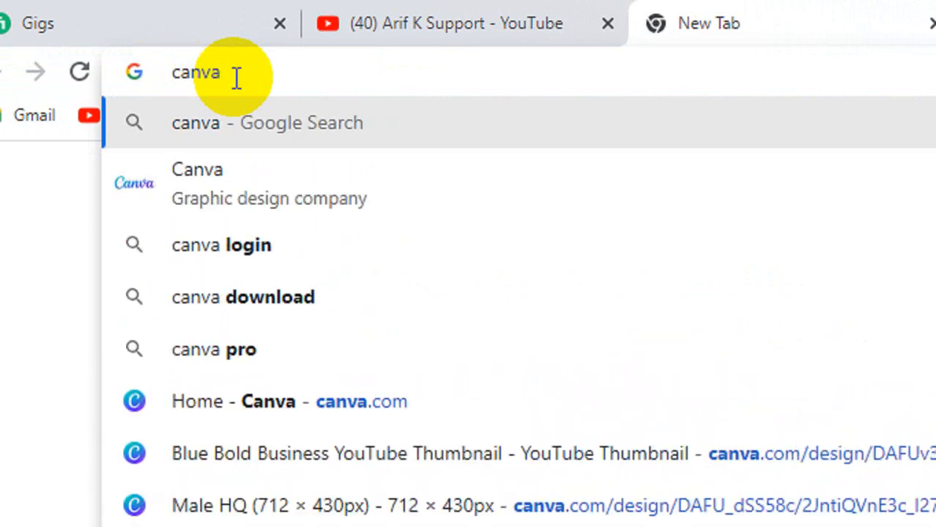
{"action": "type", "text": ".com"}
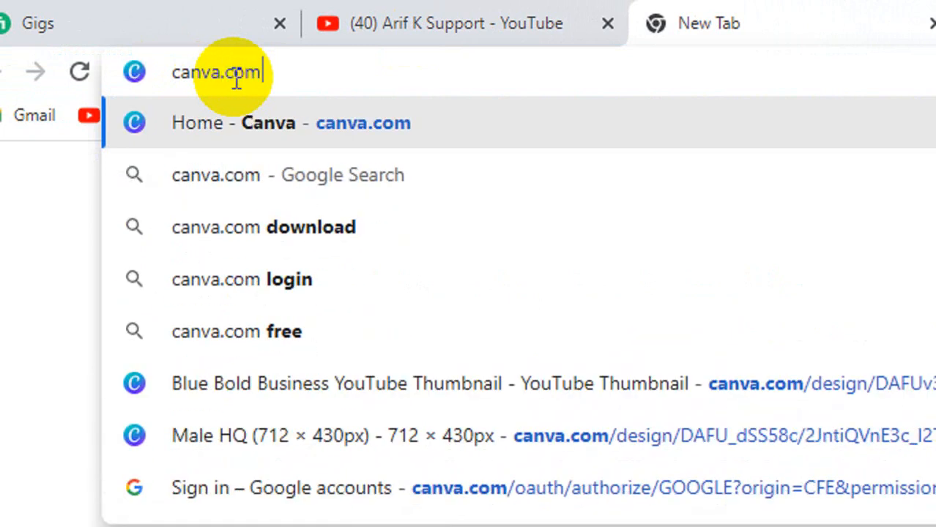
{"action": "key", "text": "Return"}
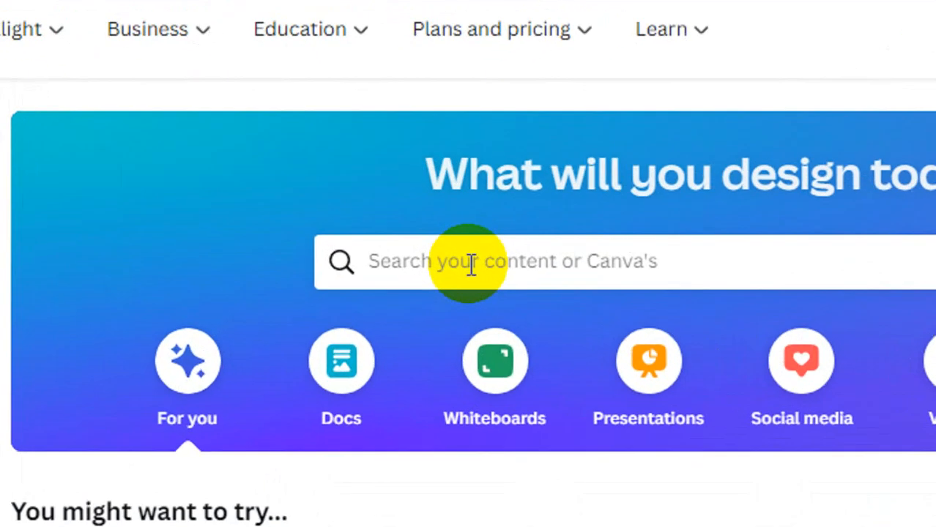
{"action": "left_click", "coordinate": [419, 213]}
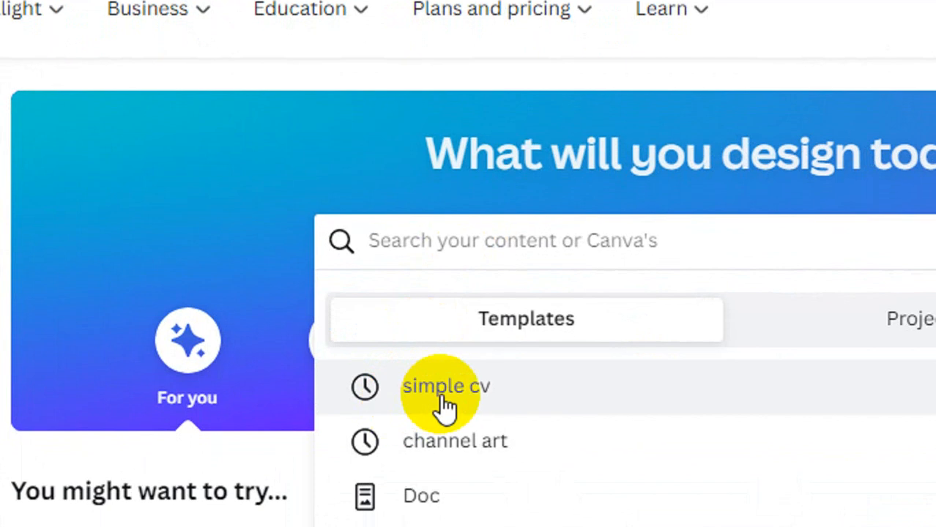
{"action": "left_click", "coordinate": [444, 399]}
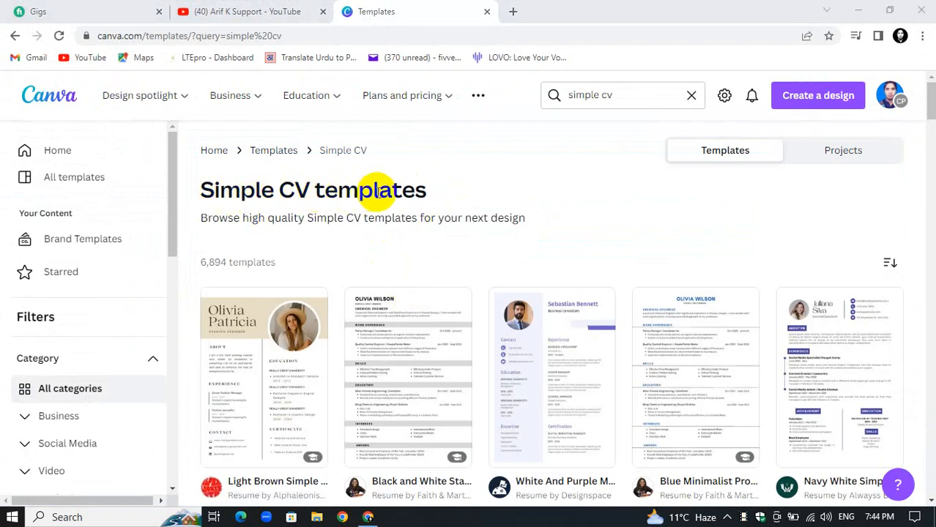
Step: Browse the simple CV template results and compare the available resume layouts
{"action": "scroll", "coordinate": [542, 274], "scroll_direction": "down", "scroll_amount": 2}
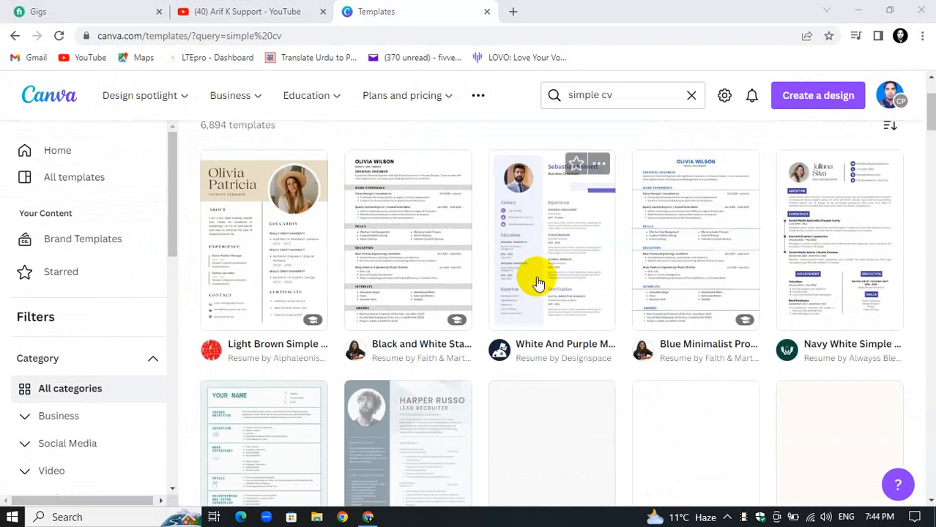
{"action": "scroll", "coordinate": [397, 299], "scroll_direction": "down", "scroll_amount": 3}
{"action": "scroll", "coordinate": [459, 364], "scroll_direction": "down", "scroll_amount": 8}
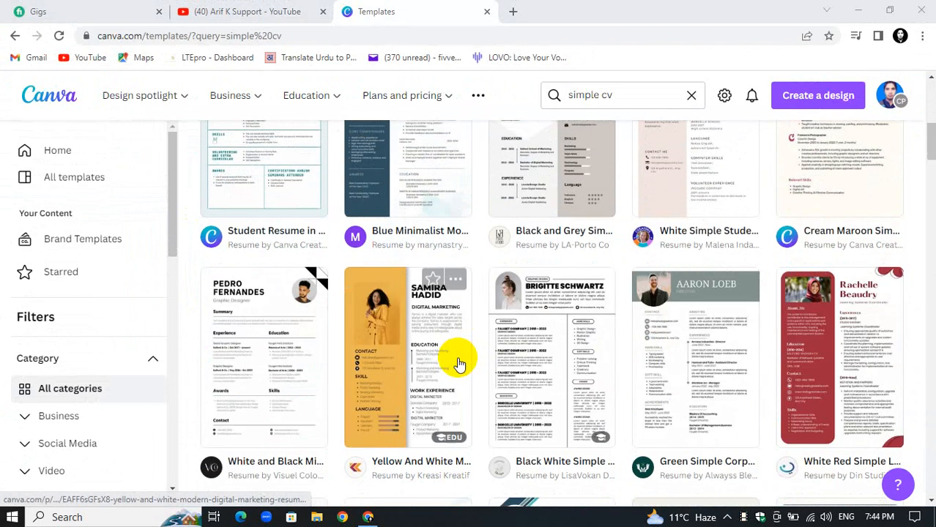
{"action": "scroll", "coordinate": [459, 364], "scroll_direction": "up", "scroll_amount": 6}
{"action": "scroll", "coordinate": [439, 345], "scroll_direction": "up", "scroll_amount": 4}
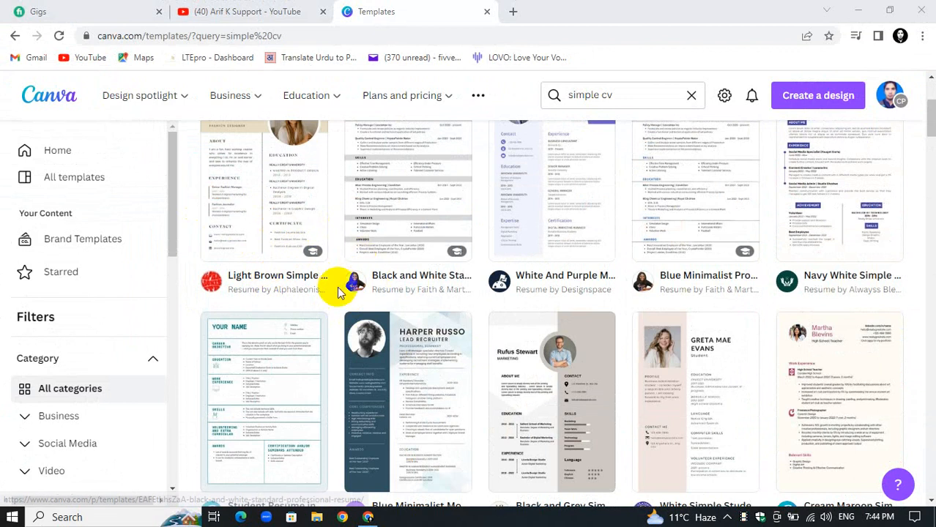
{"action": "scroll", "coordinate": [418, 260], "scroll_direction": "up", "scroll_amount": 1}
{"action": "scroll", "coordinate": [421, 263], "scroll_direction": "up", "scroll_amount": 2}
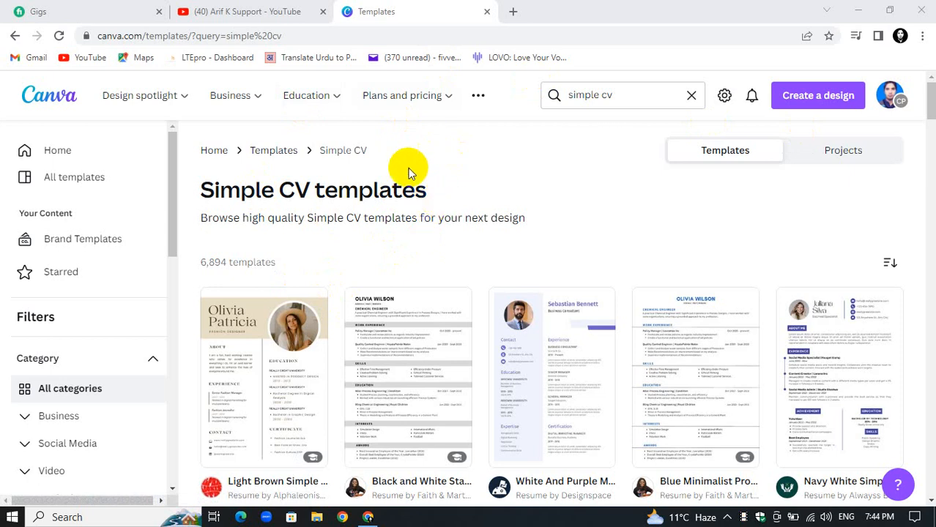
{"action": "scroll", "coordinate": [471, 434], "scroll_direction": "down", "scroll_amount": 5}
{"action": "scroll", "coordinate": [492, 341], "scroll_direction": "down", "scroll_amount": 5}
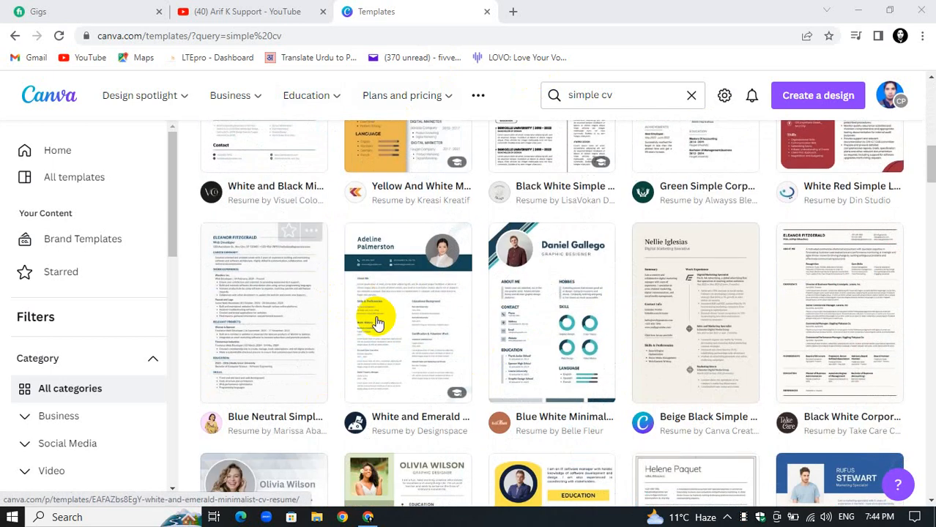
{"action": "scroll", "coordinate": [251, 334], "scroll_direction": "up", "scroll_amount": 6}
{"action": "scroll", "coordinate": [373, 284], "scroll_direction": "up", "scroll_amount": 3}
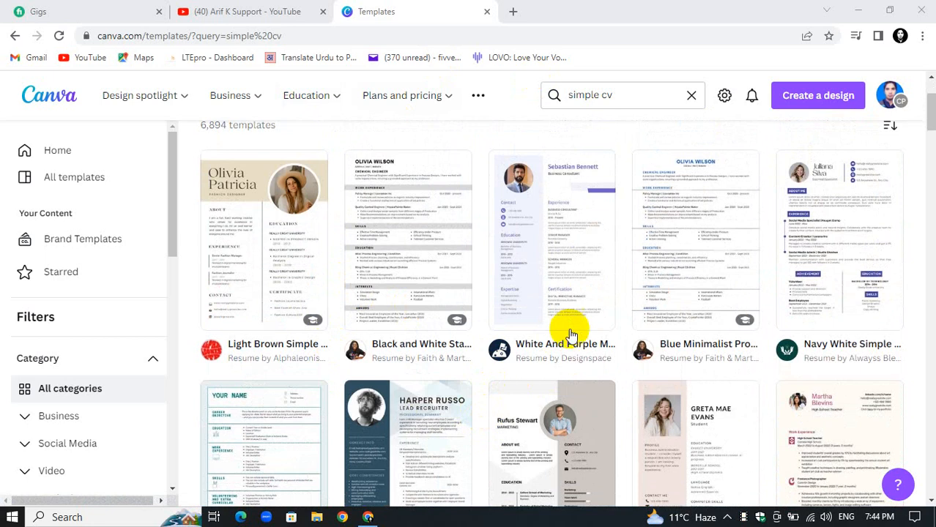
{"action": "scroll", "coordinate": [513, 300], "scroll_direction": "down", "scroll_amount": 3}
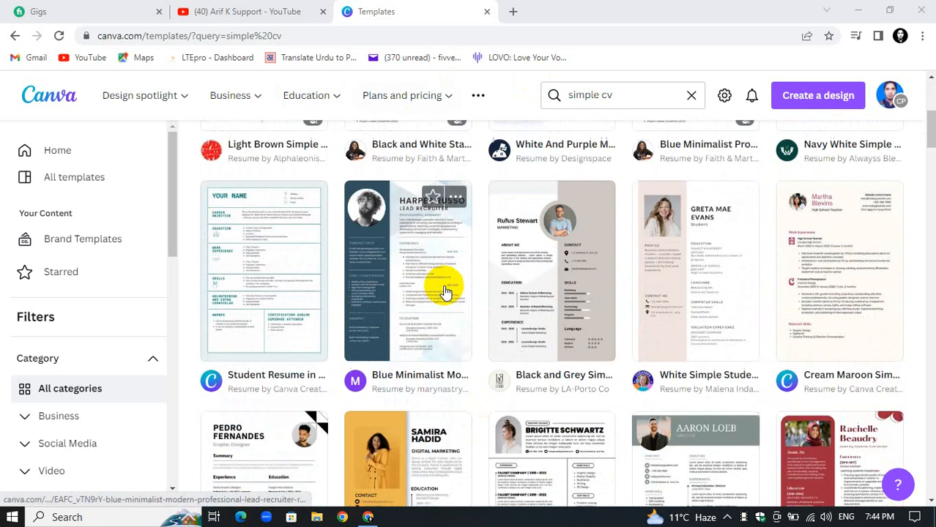
{"action": "scroll", "coordinate": [564, 355], "scroll_direction": "down", "scroll_amount": 1}
{"action": "scroll", "coordinate": [564, 356], "scroll_direction": "down", "scroll_amount": 2}
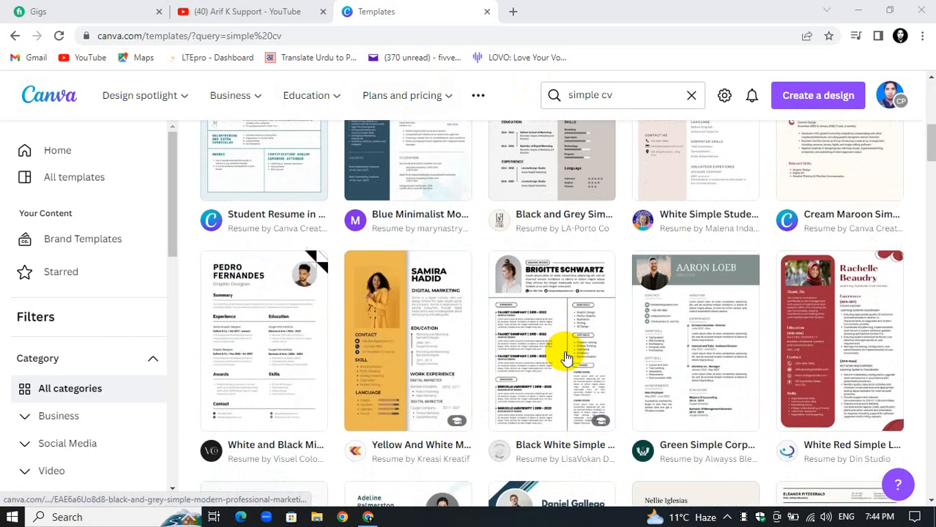
{"action": "scroll", "coordinate": [439, 286], "scroll_direction": "up", "scroll_amount": 4}
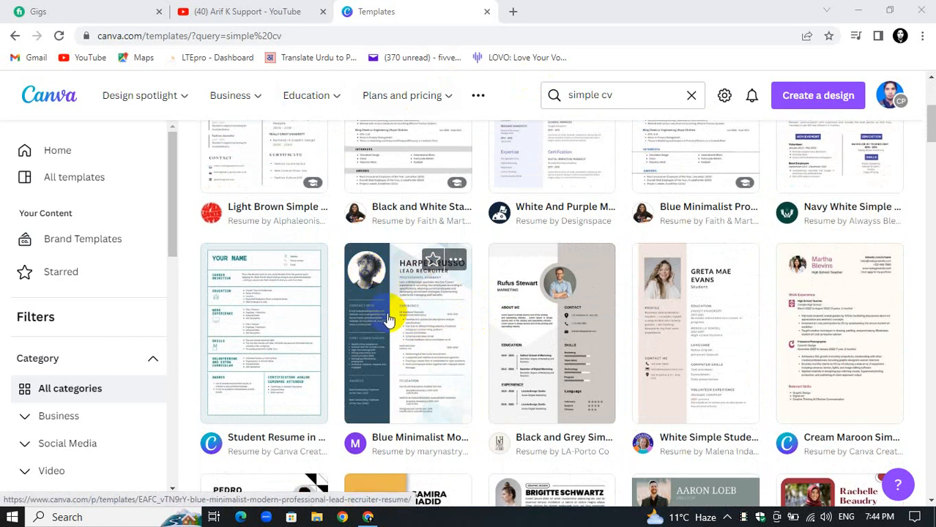
{"action": "scroll", "coordinate": [561, 344], "scroll_direction": "down", "scroll_amount": 5}
{"action": "scroll", "coordinate": [351, 355], "scroll_direction": "down", "scroll_amount": 6}
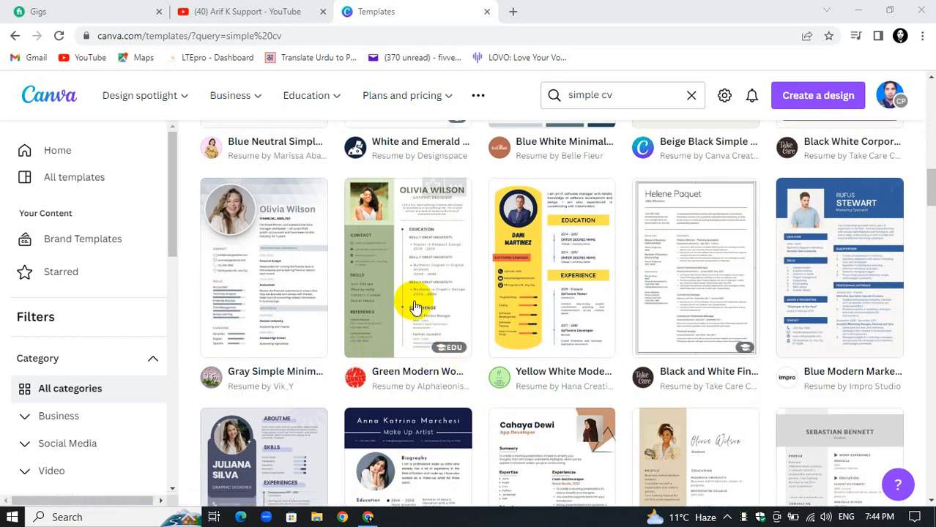
{"action": "scroll", "coordinate": [410, 297], "scroll_direction": "down", "scroll_amount": 4}
{"action": "scroll", "coordinate": [524, 326], "scroll_direction": "up", "scroll_amount": 3}
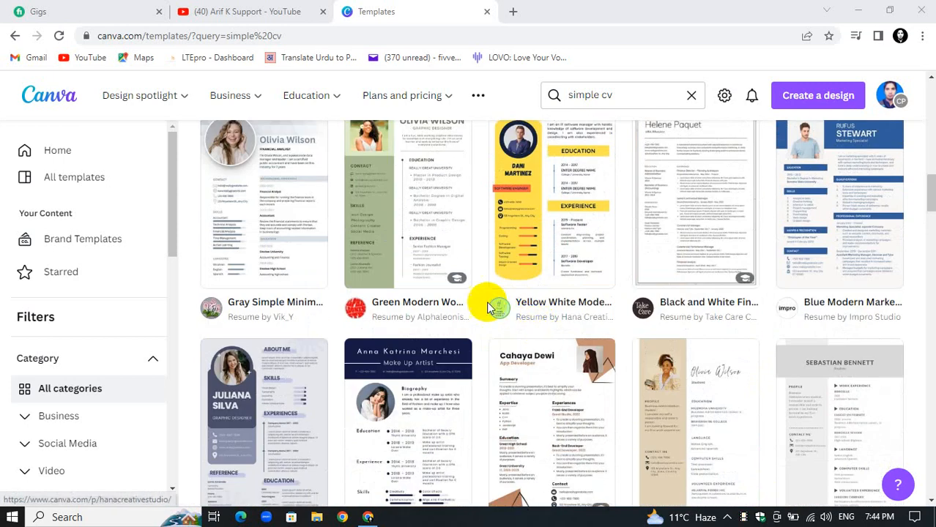
{"action": "scroll", "coordinate": [472, 300], "scroll_direction": "down", "scroll_amount": 5}
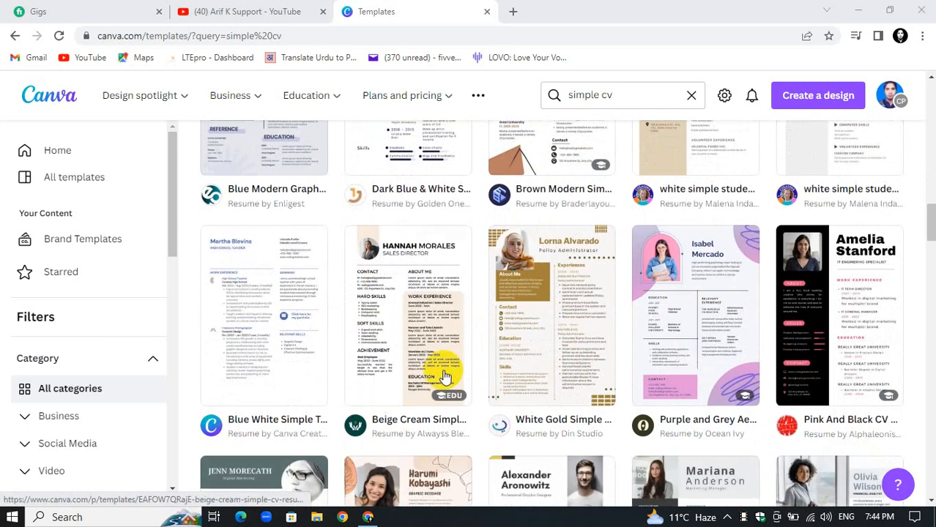
{"action": "scroll", "coordinate": [504, 353], "scroll_direction": "down", "scroll_amount": 5}
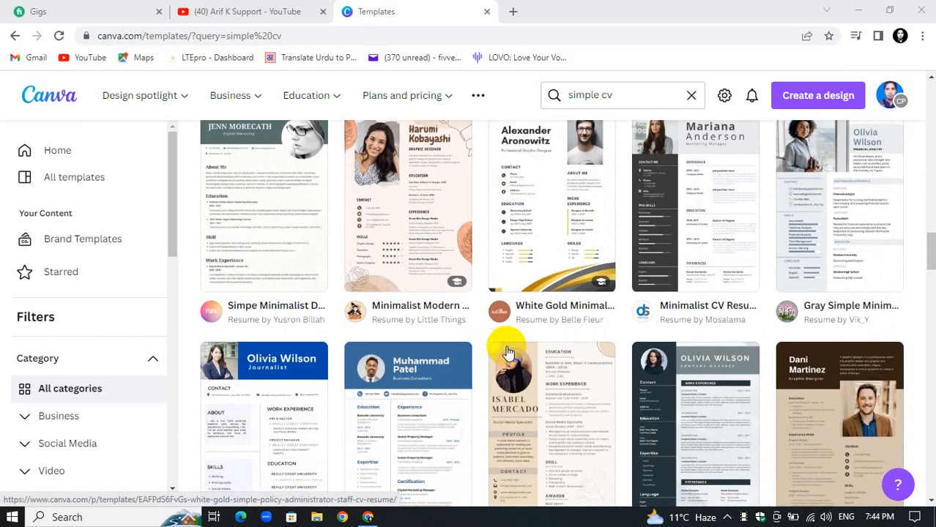
{"action": "scroll", "coordinate": [505, 353], "scroll_direction": "down", "scroll_amount": 5}
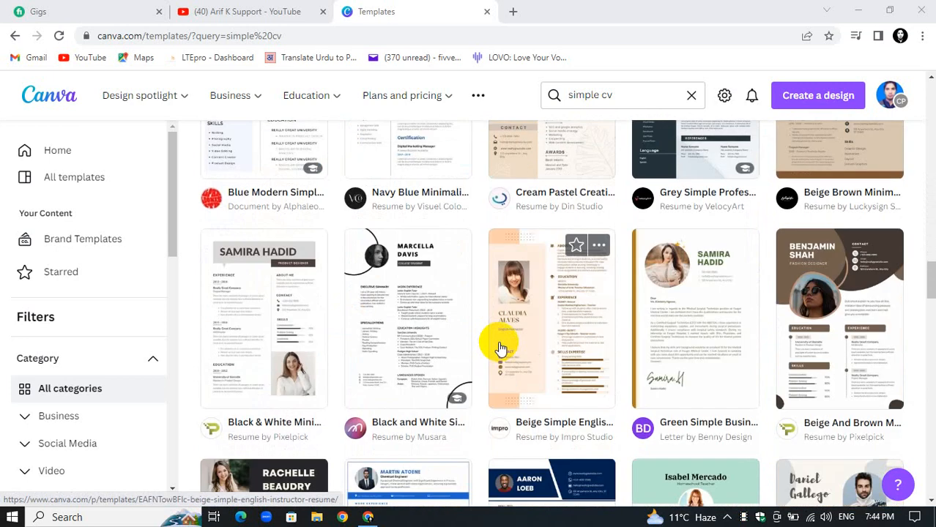
{"action": "scroll", "coordinate": [500, 348], "scroll_direction": "down", "scroll_amount": 2}
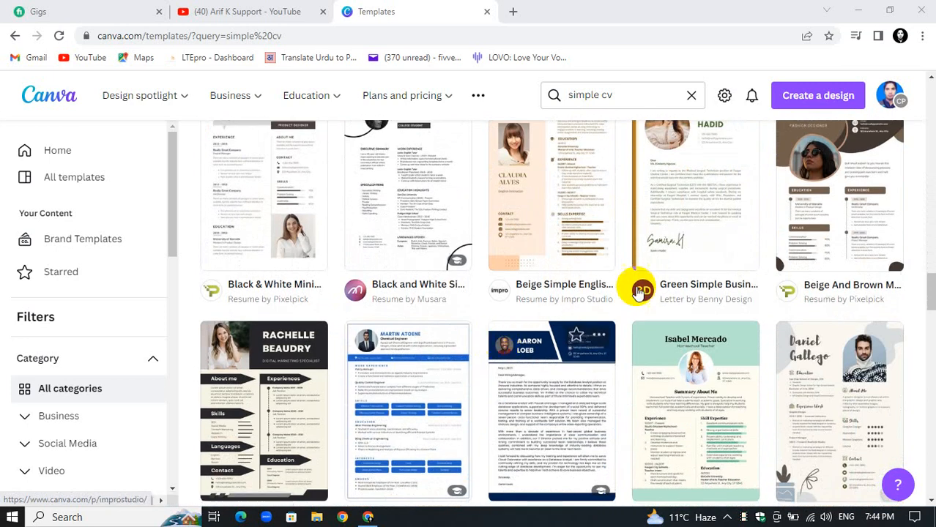
Step: Choose the "Beige And Brown Modern Simple Professional Resume" template and open it for customising
{"action": "scroll", "coordinate": [639, 292], "scroll_direction": "up", "scroll_amount": 2}
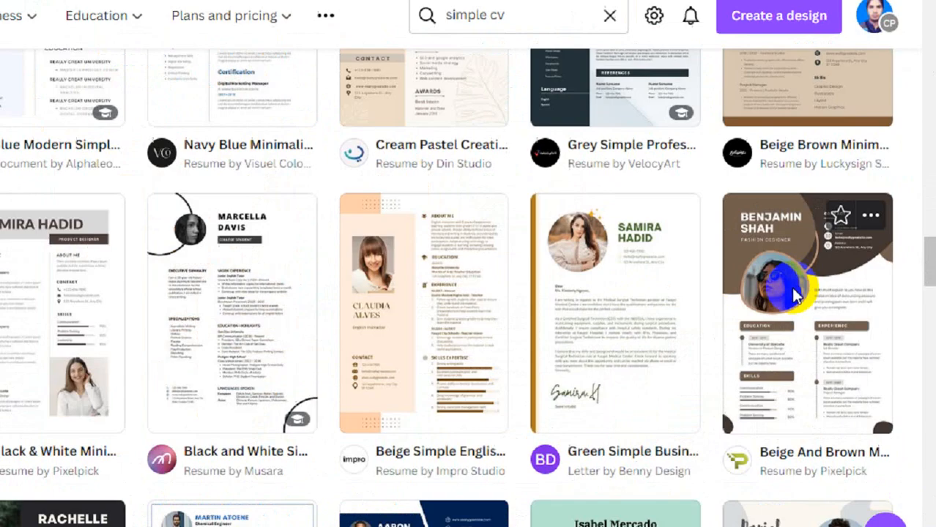
{"action": "left_click", "coordinate": [725, 277]}
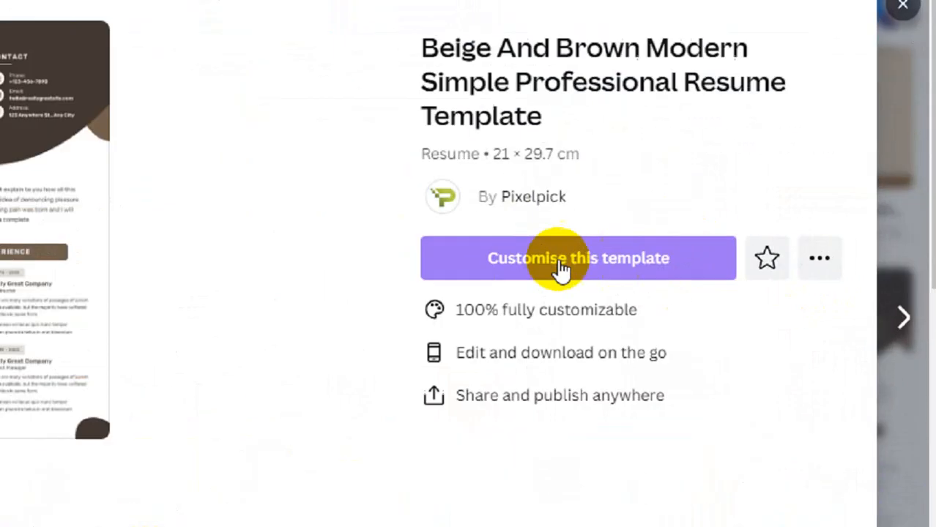
{"action": "left_click", "coordinate": [473, 274]}
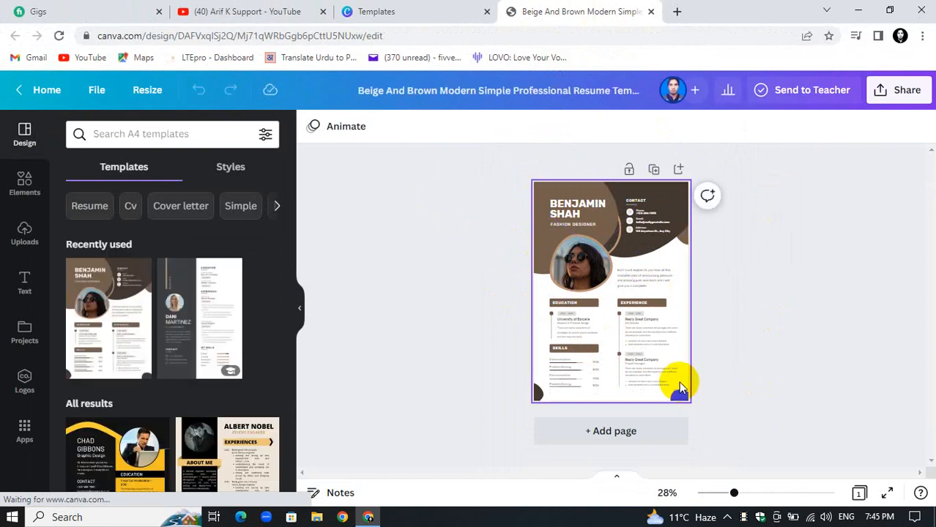
Step: Replace the sample name in the resume heading with the CV owner's full name and set its font size to 39
{"action": "left_click_drag", "start_coordinate": [733, 493], "coordinate": [754, 493]}
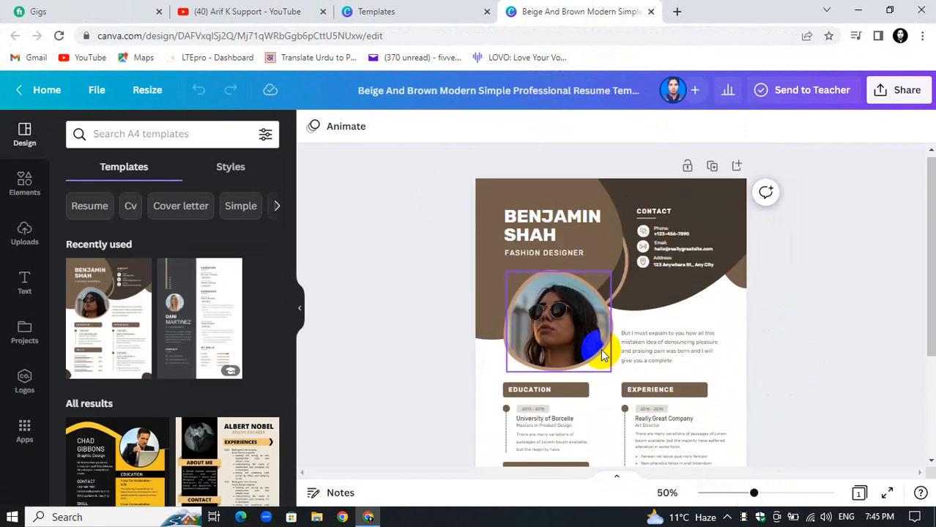
{"action": "double_click", "coordinate": [542, 217]}
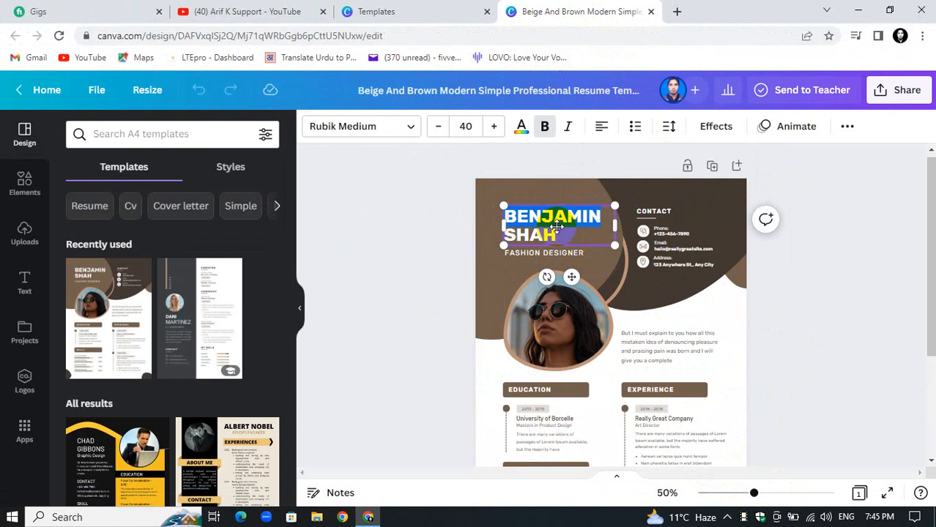
{"action": "type", "text": "MUHA"}
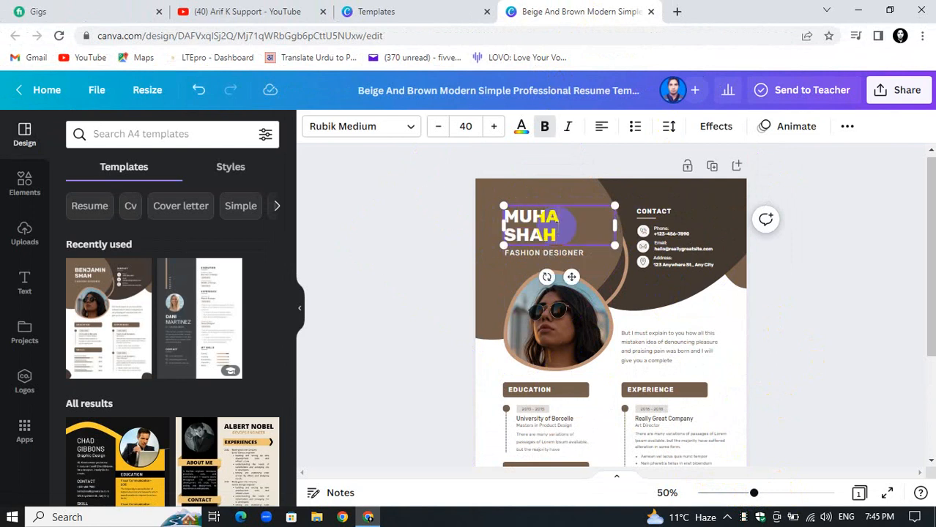
{"action": "type", "text": "MMAD"}
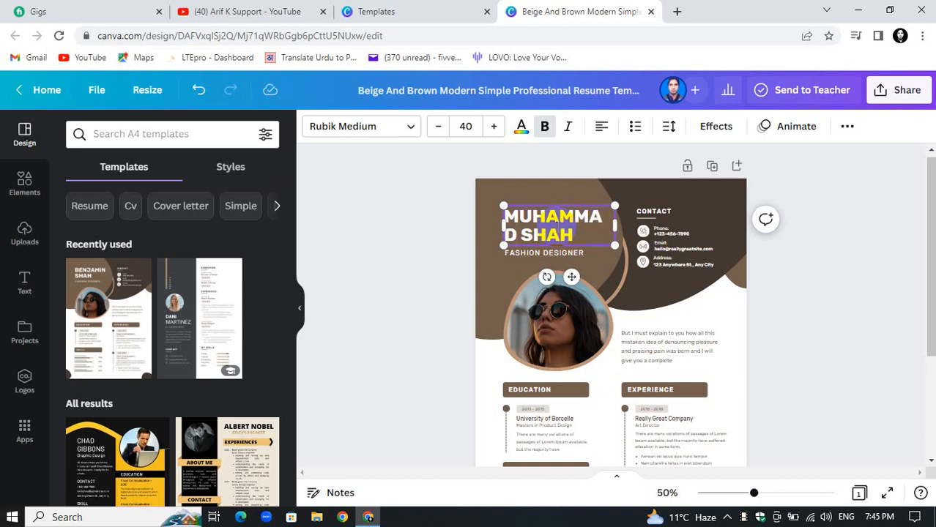
{"action": "double_click", "coordinate": [560, 235]}
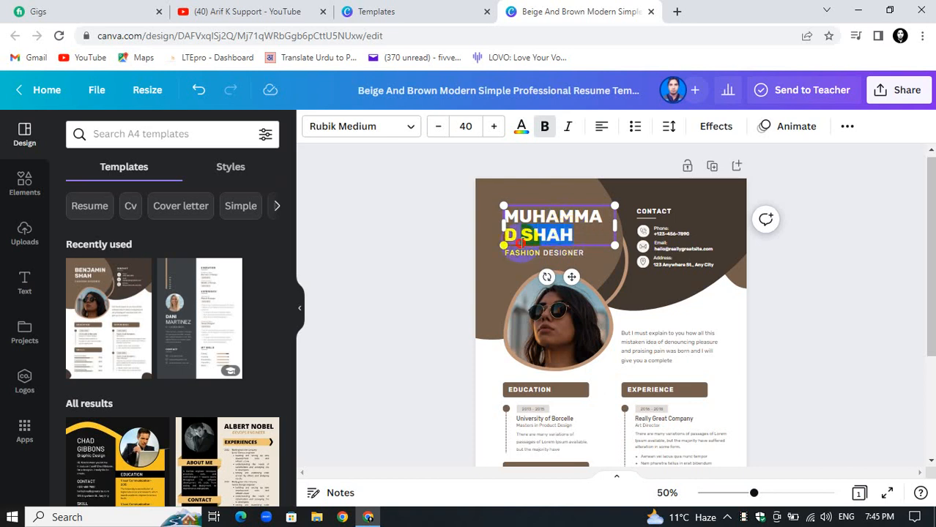
{"action": "type", "text": "A"}
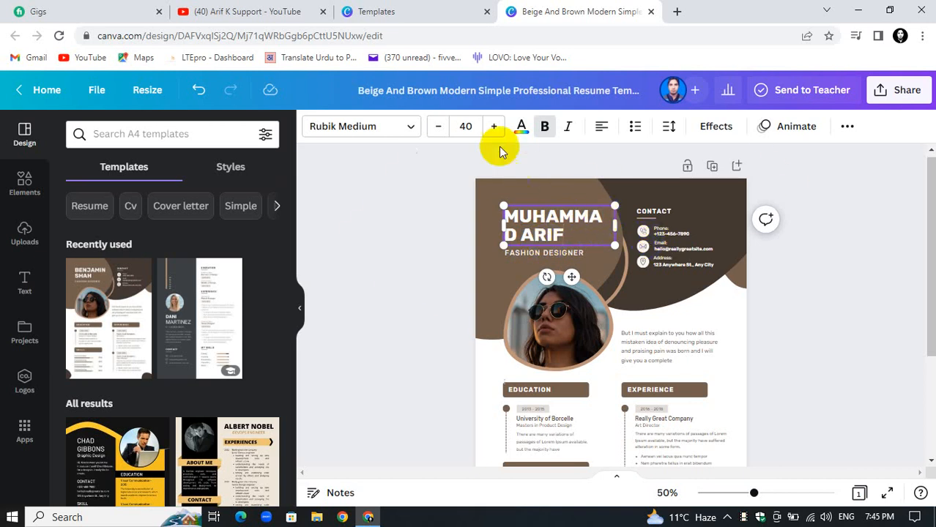
{"action": "left_click", "coordinate": [440, 128]}
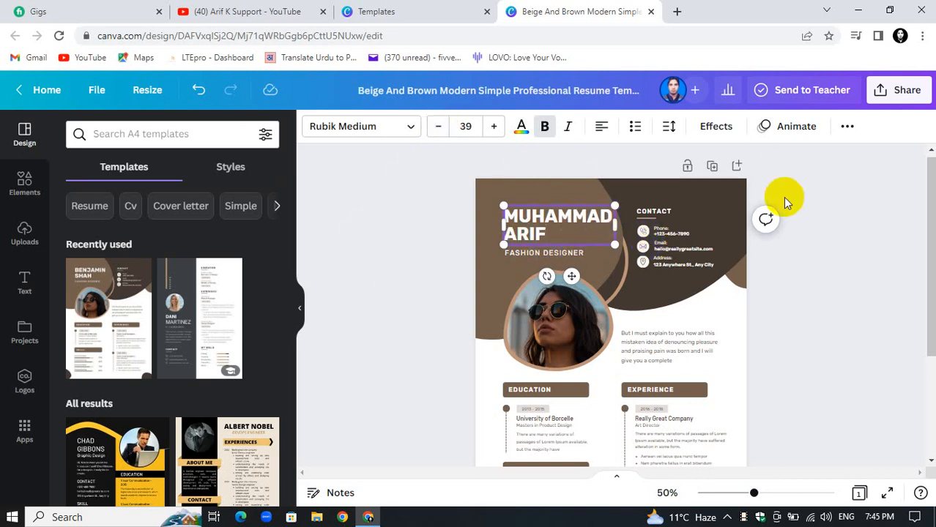
{"action": "left_click", "coordinate": [859, 194]}
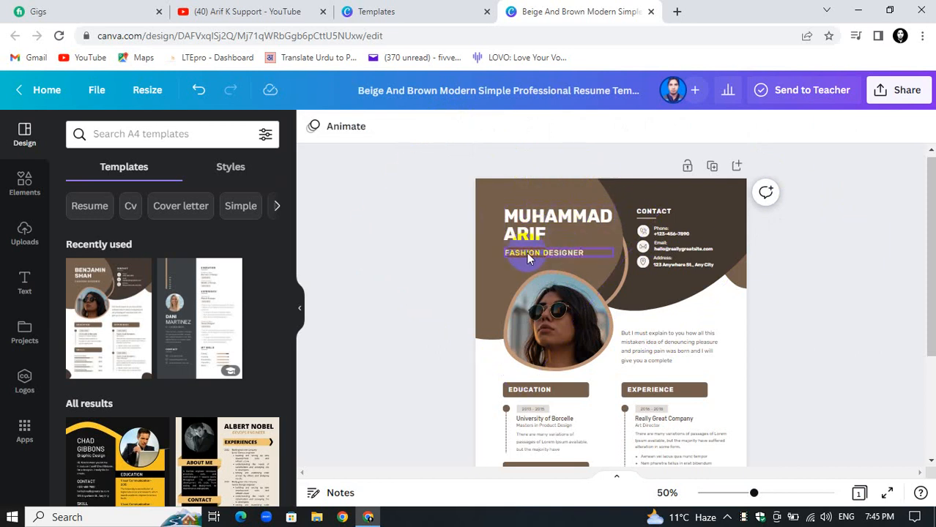
Step: Replace the sample job title beneath the name with "YOUTUBER"
{"action": "scroll", "coordinate": [563, 263], "scroll_direction": "up", "scroll_amount": 2}
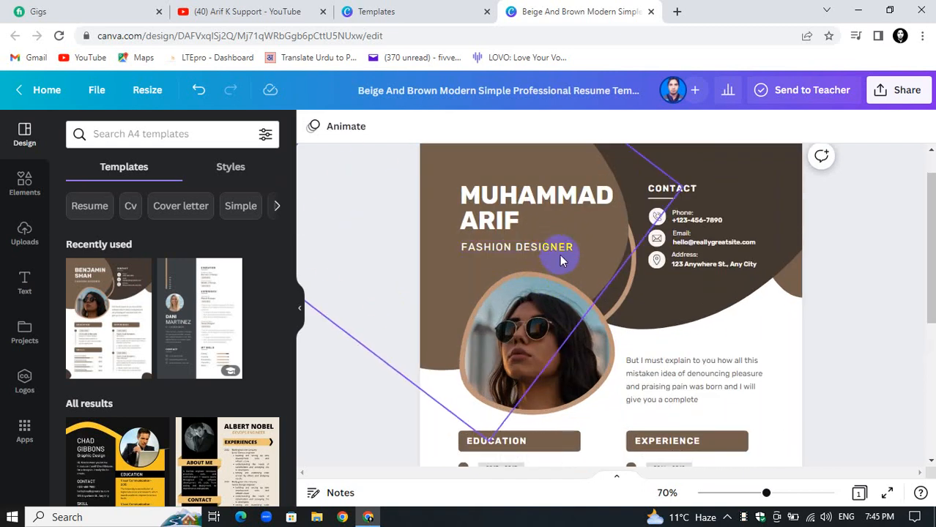
{"action": "double_click", "coordinate": [549, 249]}
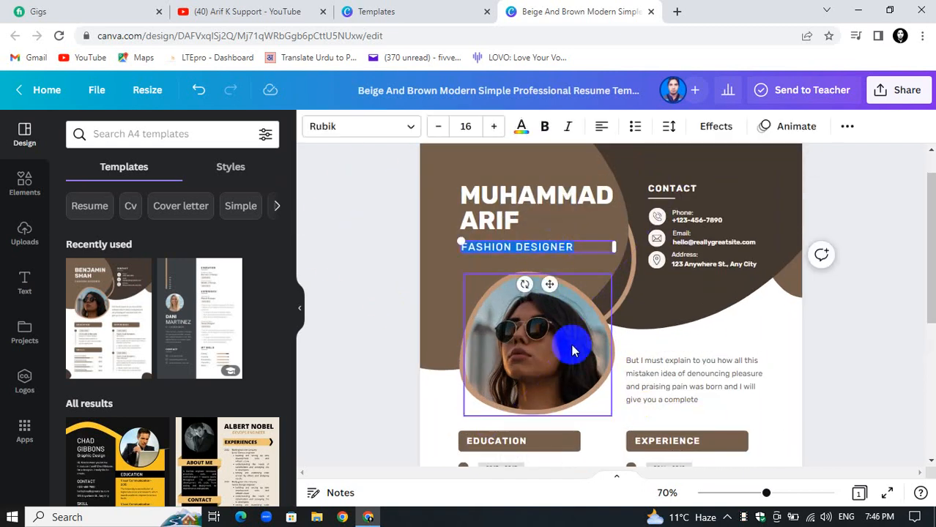
{"action": "type", "text": "YOUTUBER"}
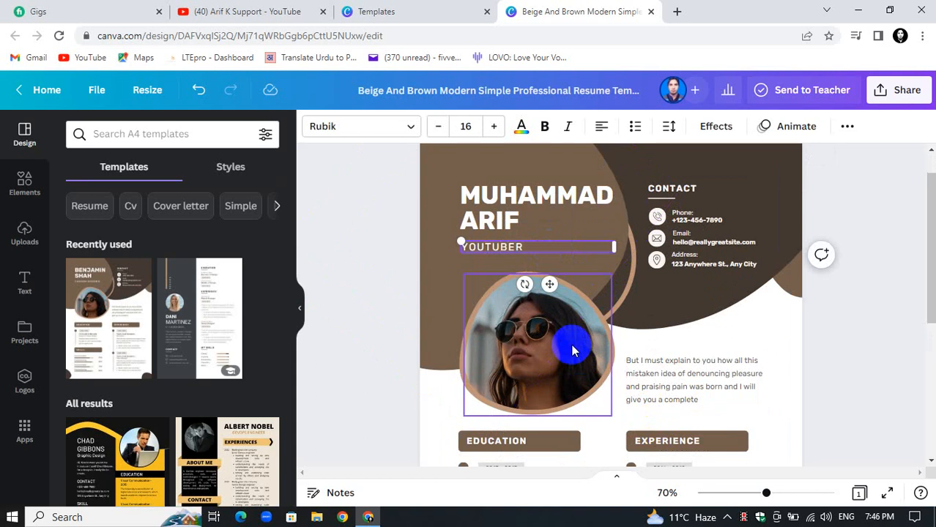
{"action": "left_click", "coordinate": [873, 242]}
{"action": "scroll", "coordinate": [536, 264], "scroll_direction": "down", "scroll_amount": 2}
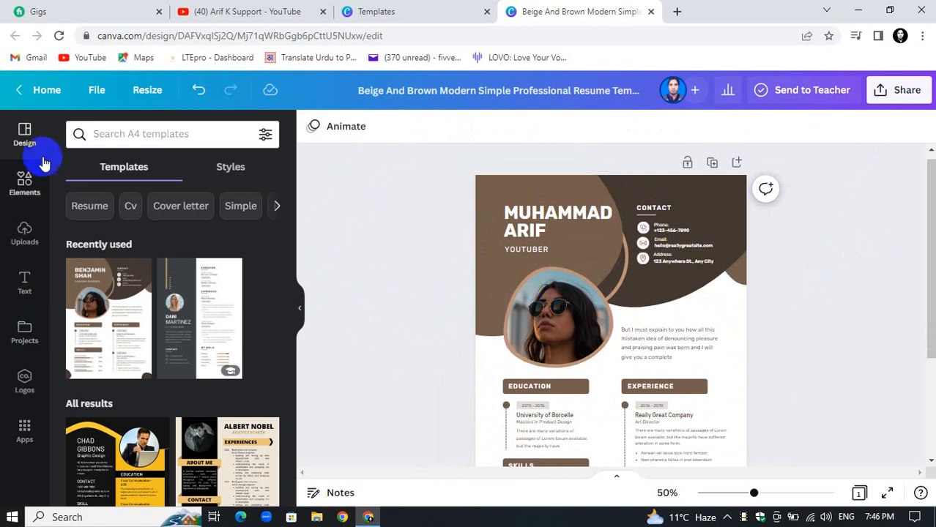
Step: Open the uploaded images and look through them for a portrait photo
{"action": "left_click", "coordinate": [23, 233]}
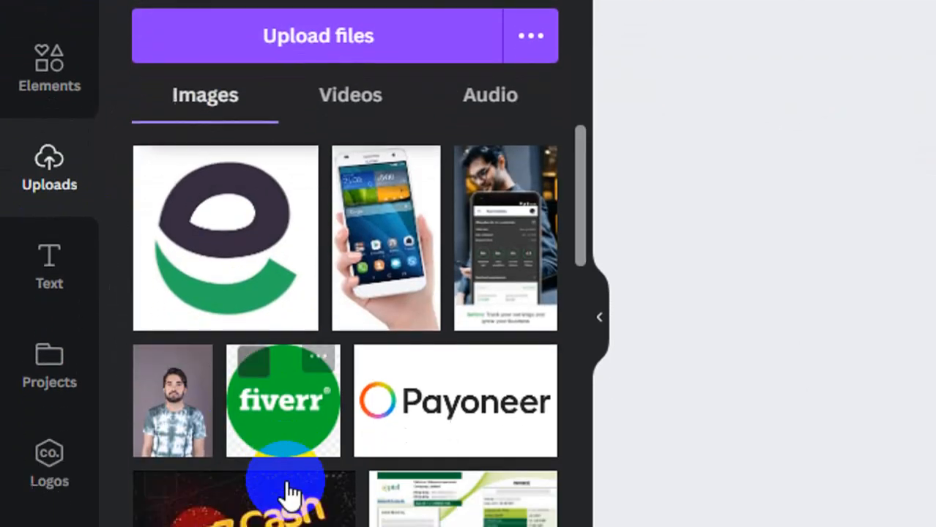
{"action": "scroll", "coordinate": [286, 438], "scroll_direction": "down", "scroll_amount": 10}
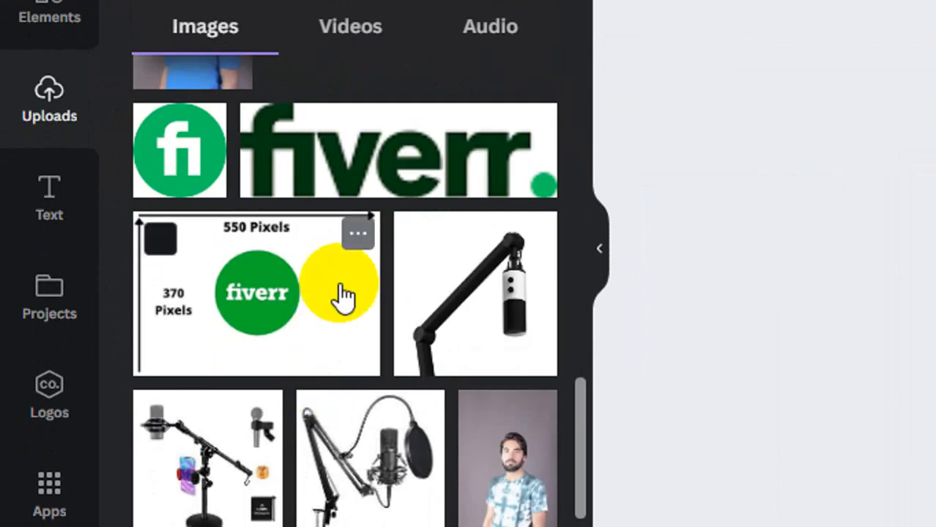
{"action": "scroll", "coordinate": [383, 184], "scroll_direction": "up", "scroll_amount": 10}
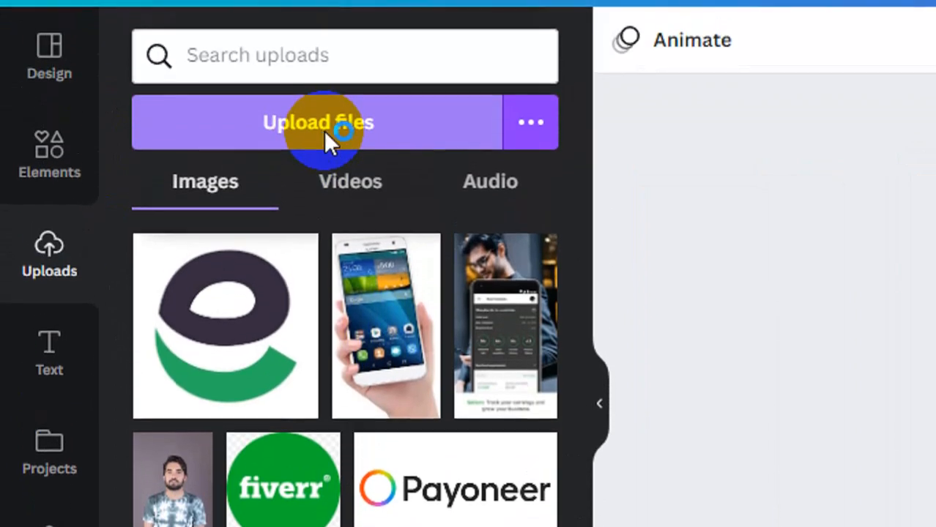
{"action": "left_click", "coordinate": [324, 132]}
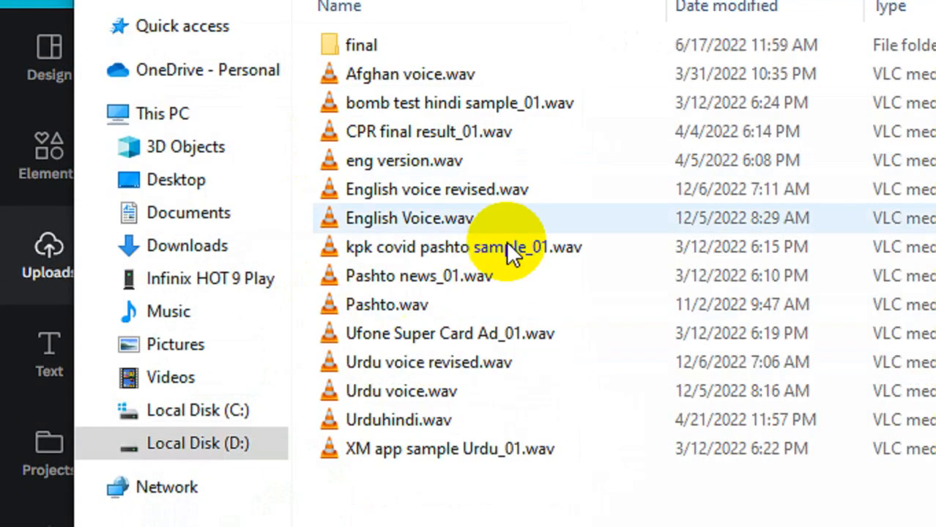
{"action": "left_click", "coordinate": [179, 417]}
{"action": "left_click", "coordinate": [183, 440]}
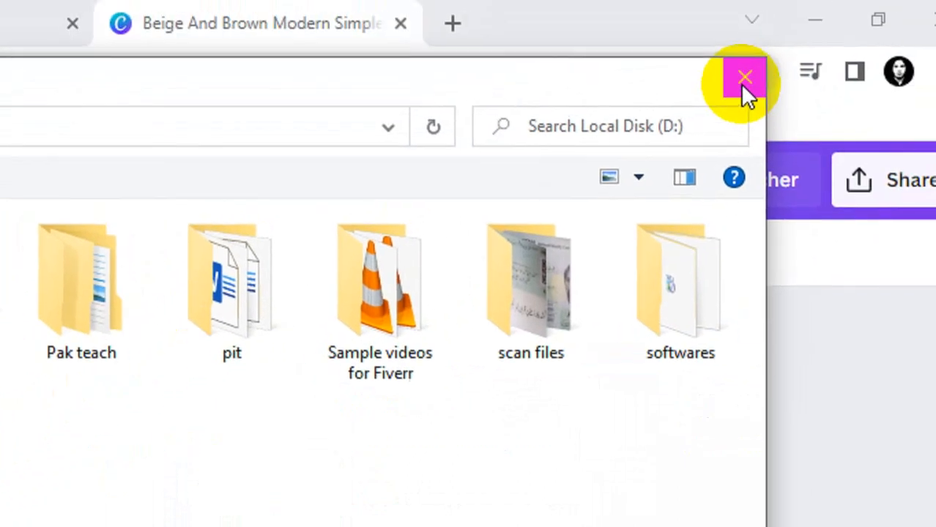
{"action": "left_click", "coordinate": [743, 80]}
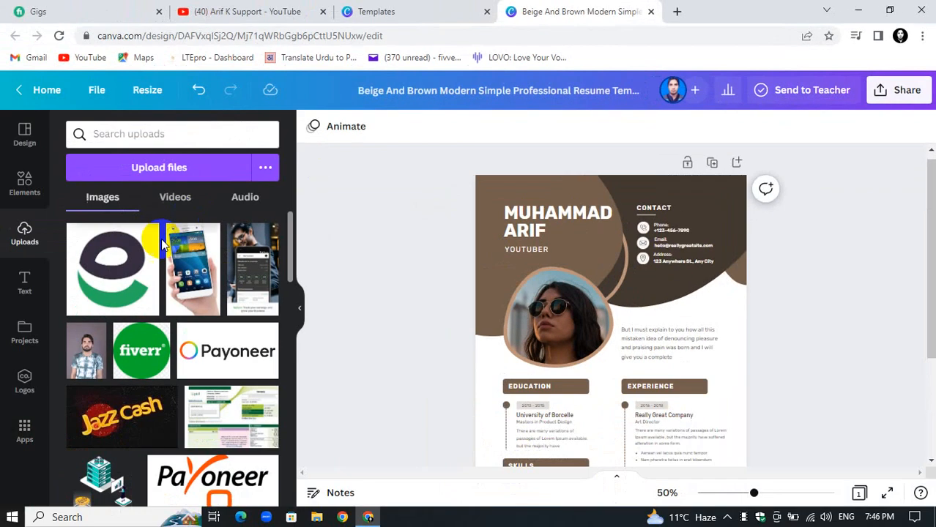
Step: Try the uploaded portrait with the patterned T-shirt in the resume's photo frame and shift it slightly
{"action": "left_click", "coordinate": [94, 356]}
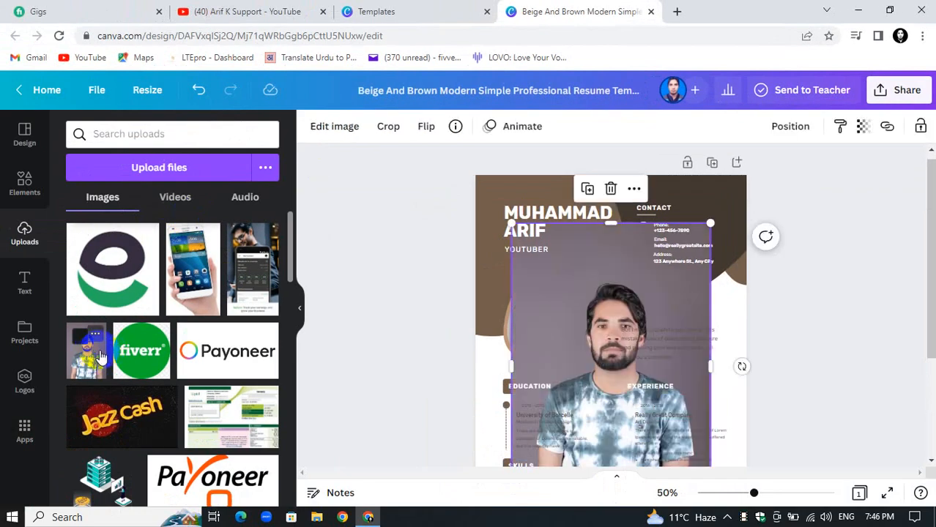
{"action": "key", "text": "Delete"}
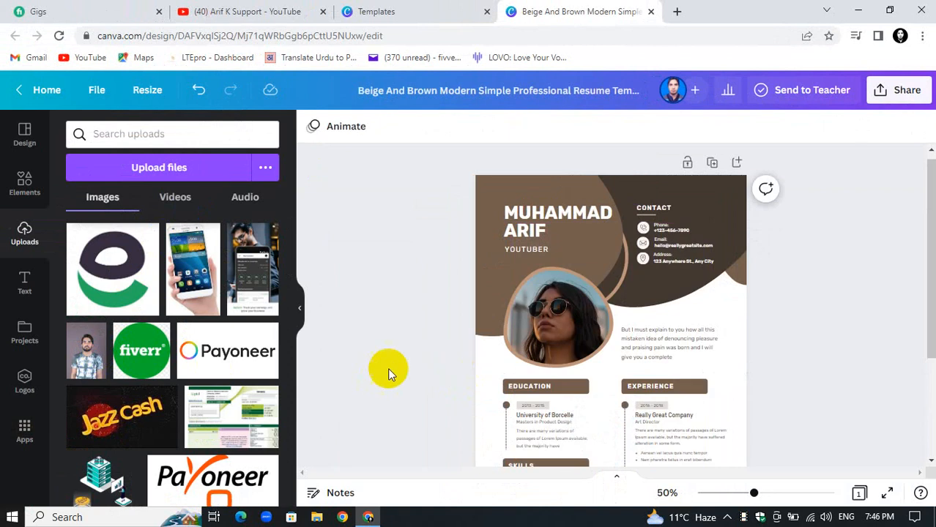
{"action": "left_click_drag", "start_coordinate": [89, 370], "coordinate": [577, 358]}
{"action": "left_click", "coordinate": [821, 353]}
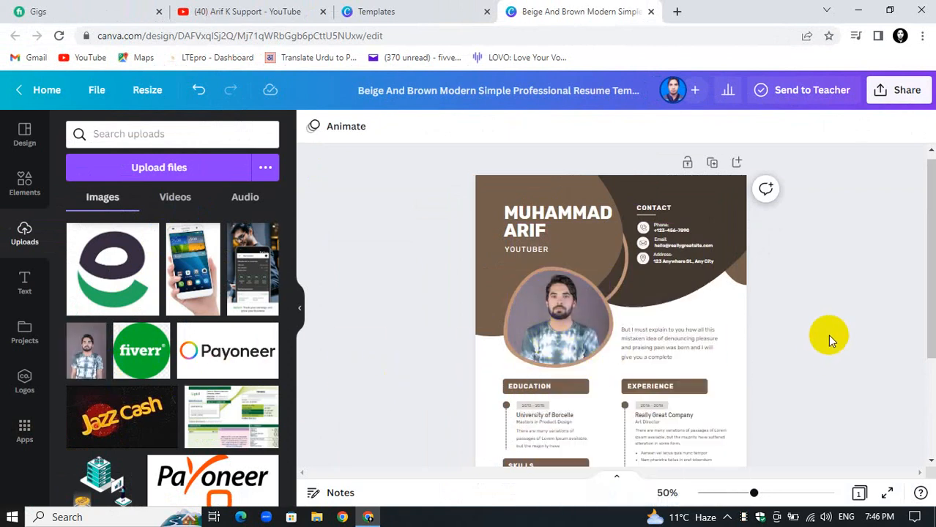
{"action": "left_click", "coordinate": [551, 318]}
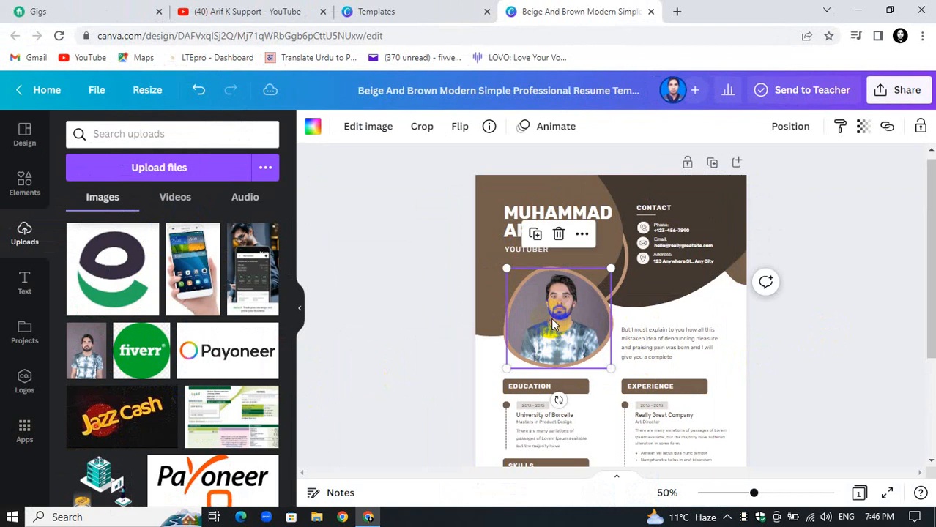
{"action": "mouse_move", "coordinate": [553, 319]}
{"action": "left_mouse_down"}
{"action": "mouse_move", "coordinate": [557, 331]}
{"action": "mouse_move", "coordinate": [554, 323]}
{"action": "left_mouse_up"}
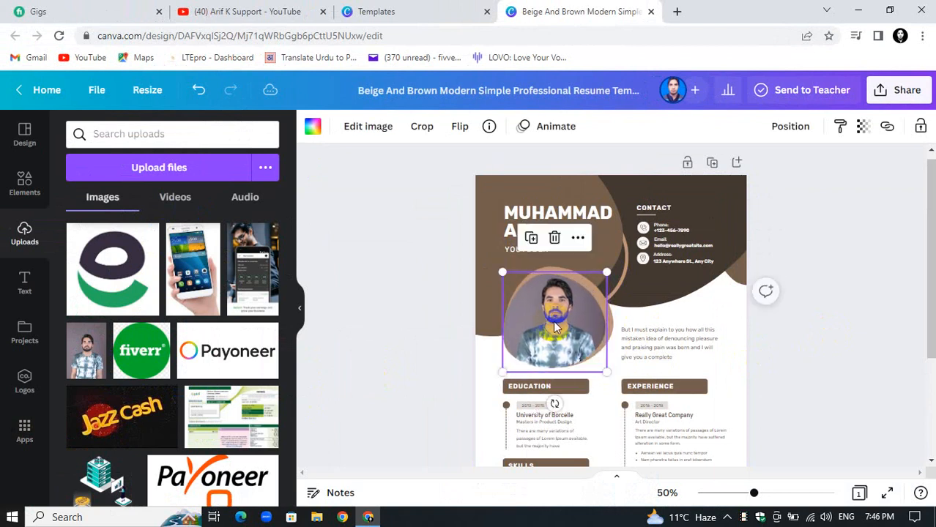
Step: Undo the portrait's placement and repositioning in the photo frame
{"action": "key", "text": "ctrl+z"}
{"action": "key", "text": "ctrl+z"}
{"action": "key", "text": "ctrl+z"}
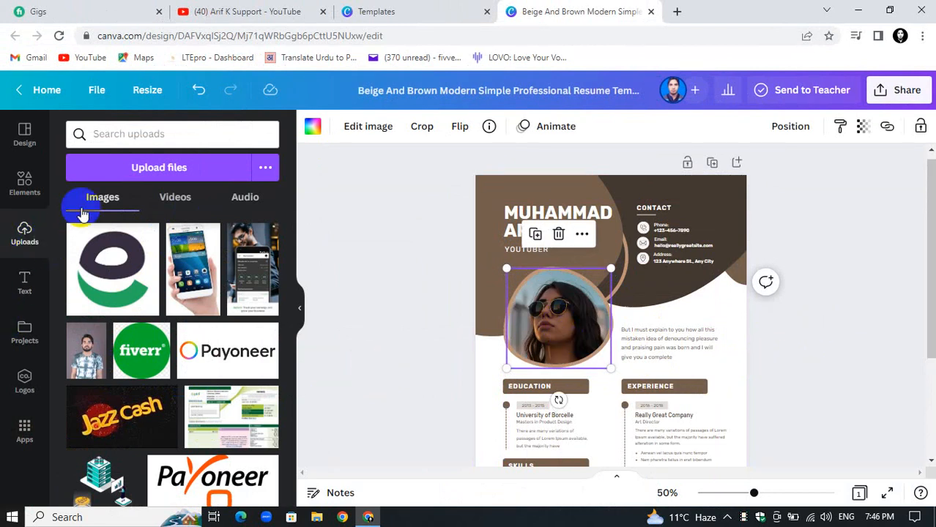
Step: Upload the portrait "blue bg.jpg" from the "scan files" folder on Local Disk (D:)
{"action": "scroll", "coordinate": [167, 364], "scroll_direction": "down", "scroll_amount": 10}
{"action": "scroll", "coordinate": [167, 364], "scroll_direction": "down", "scroll_amount": 3}
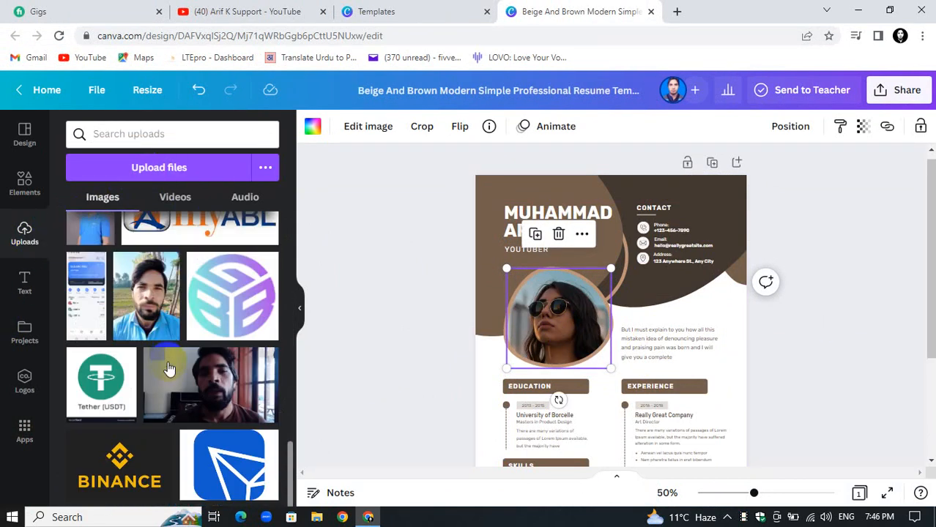
{"action": "scroll", "coordinate": [147, 256], "scroll_direction": "up", "scroll_amount": 13}
{"action": "left_click", "coordinate": [132, 167]}
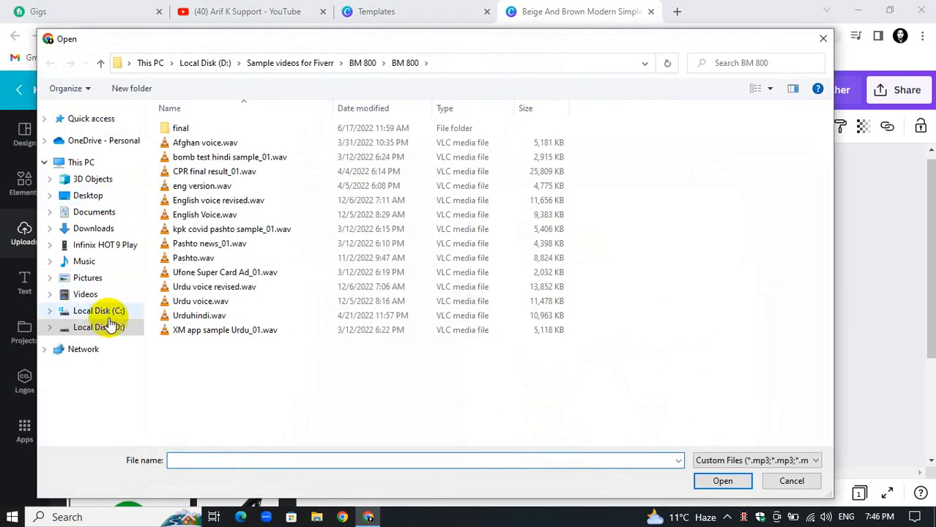
{"action": "left_click", "coordinate": [106, 326]}
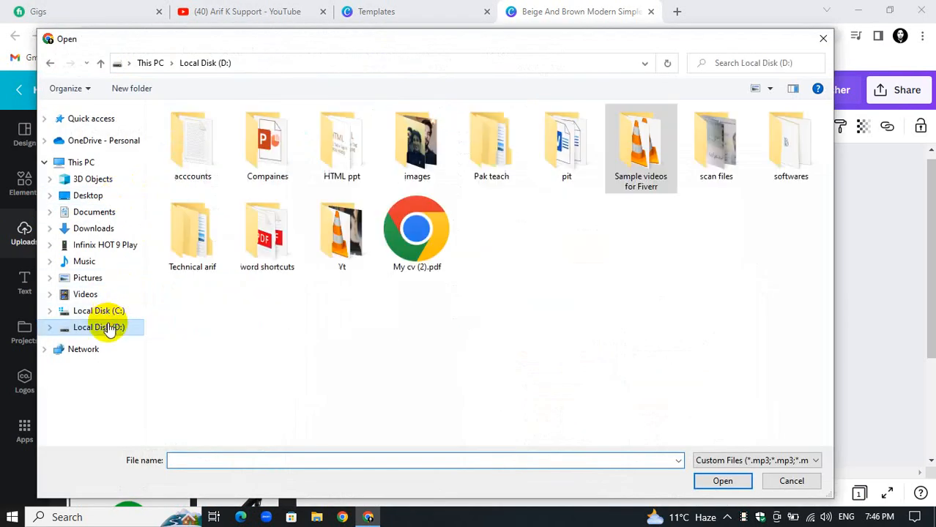
{"action": "double_click", "coordinate": [431, 145]}
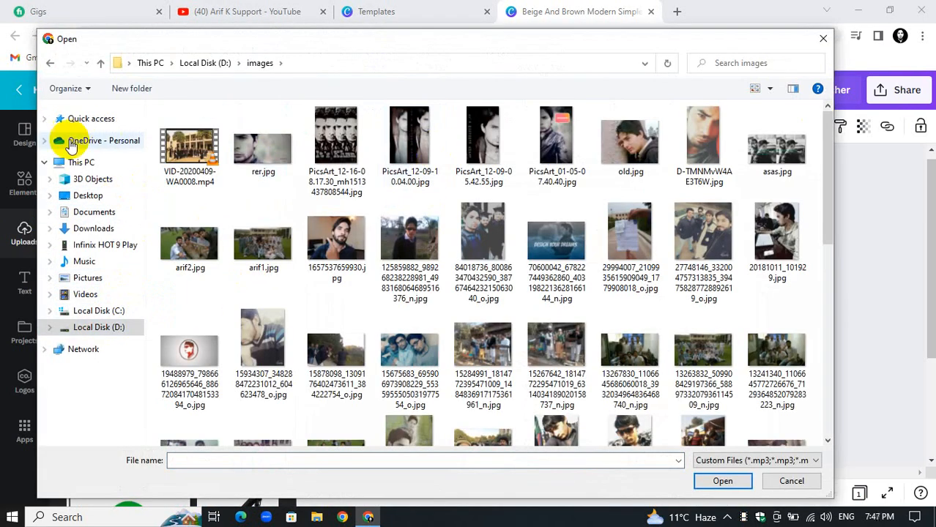
{"action": "left_click", "coordinate": [100, 63]}
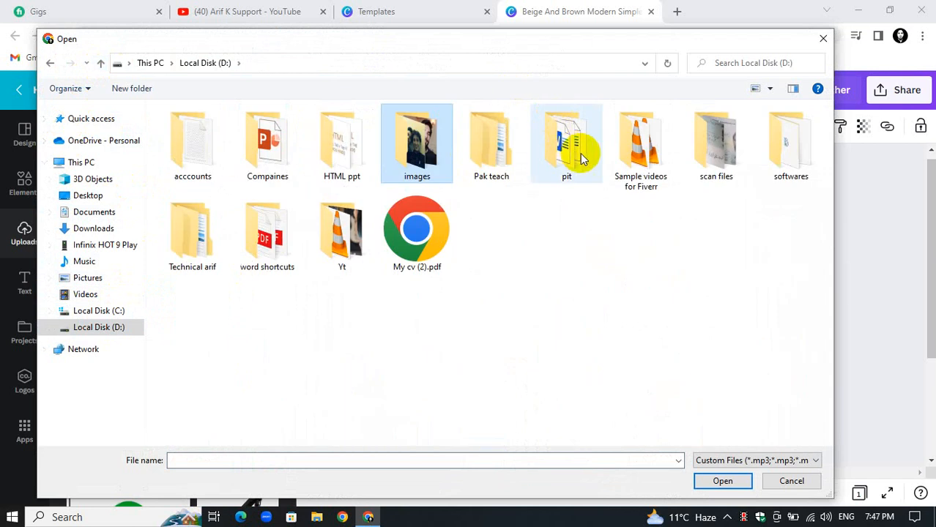
{"action": "left_click", "coordinate": [721, 152]}
{"action": "double_click", "coordinate": [722, 151]}
{"action": "left_click", "coordinate": [339, 150]}
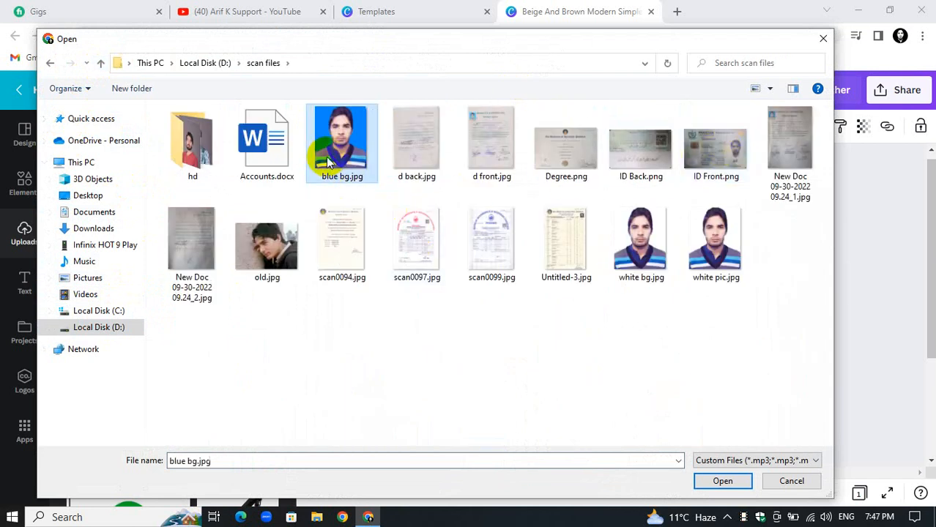
{"action": "double_click", "coordinate": [335, 155]}
{"action": "scroll", "coordinate": [147, 293], "scroll_direction": "down", "scroll_amount": 5}
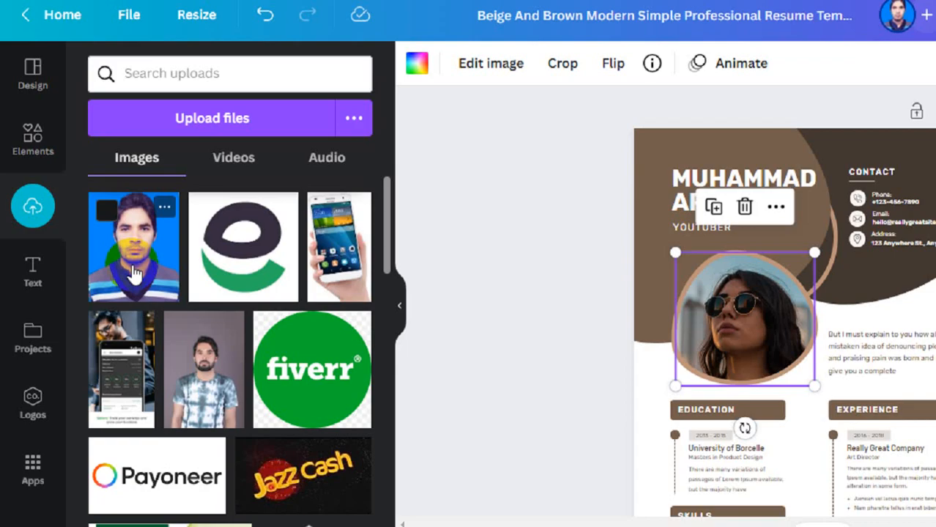
Step: Replace the sample photo in the resume's photo frame with the uploaded blue-background portrait
{"action": "left_click_drag", "start_coordinate": [134, 272], "coordinate": [745, 329]}
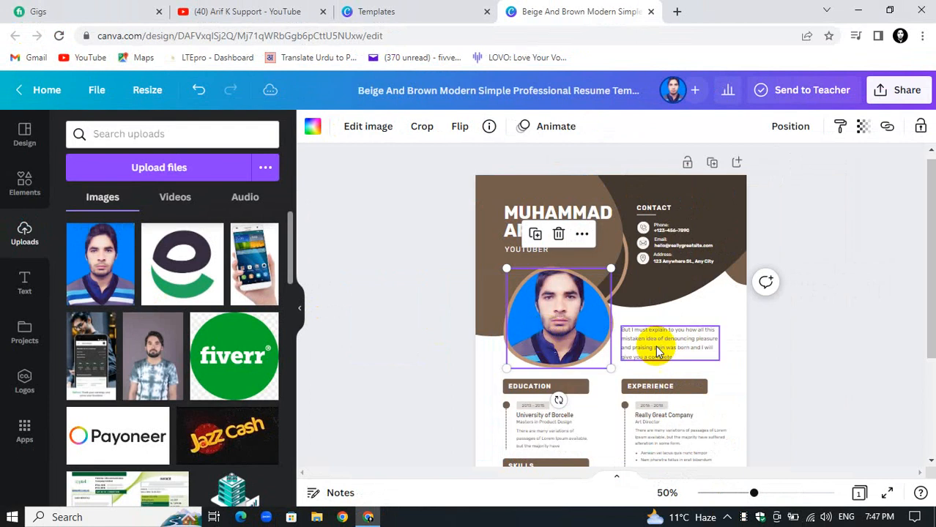
{"action": "left_click_drag", "start_coordinate": [614, 280], "coordinate": [611, 271]}
{"action": "left_click", "coordinate": [862, 290]}
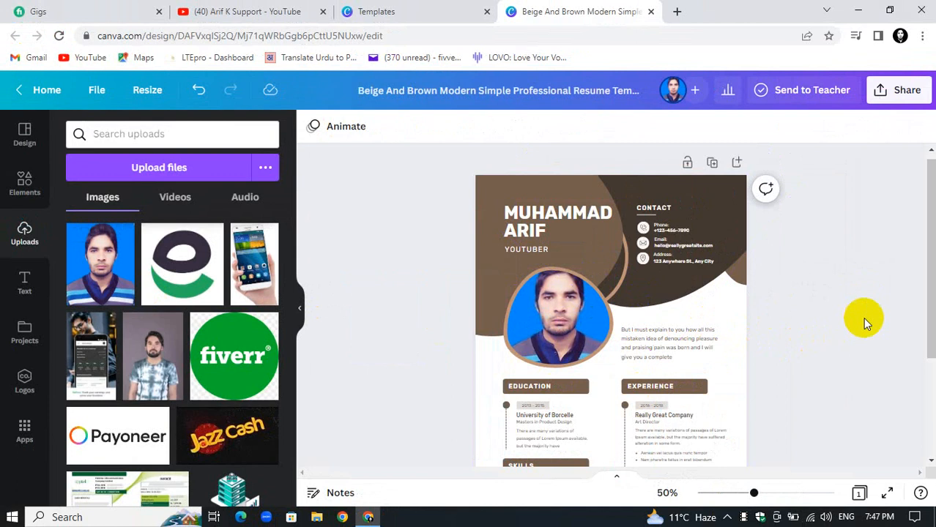
Step: Replace the sample phone number in the Contact section with the CV owner's phone number
{"action": "scroll", "coordinate": [703, 341], "scroll_direction": "down", "scroll_amount": 3}
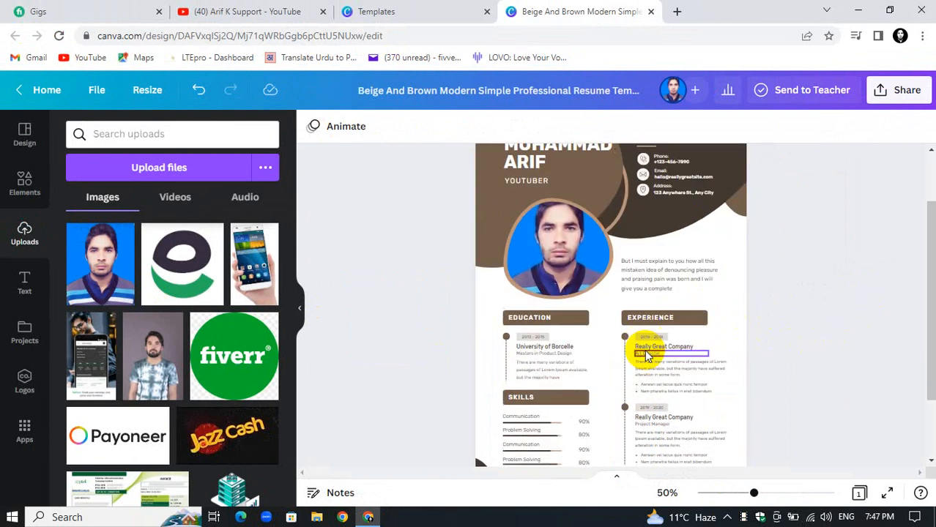
{"action": "scroll", "coordinate": [683, 370], "scroll_direction": "up", "scroll_amount": 3}
{"action": "scroll", "coordinate": [689, 217], "scroll_direction": "up", "scroll_amount": 3, "text": "ctrl"}
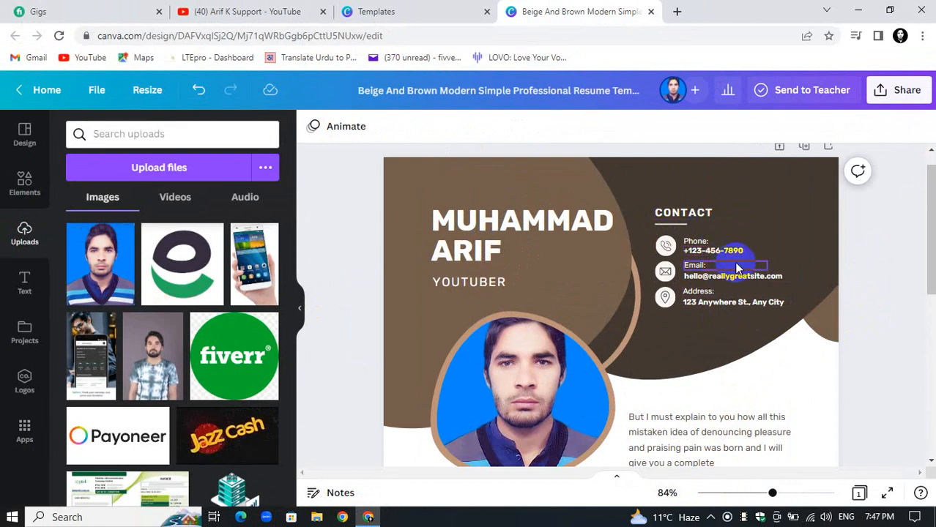
{"action": "left_click", "coordinate": [698, 254]}
{"action": "left_click", "coordinate": [698, 254]}
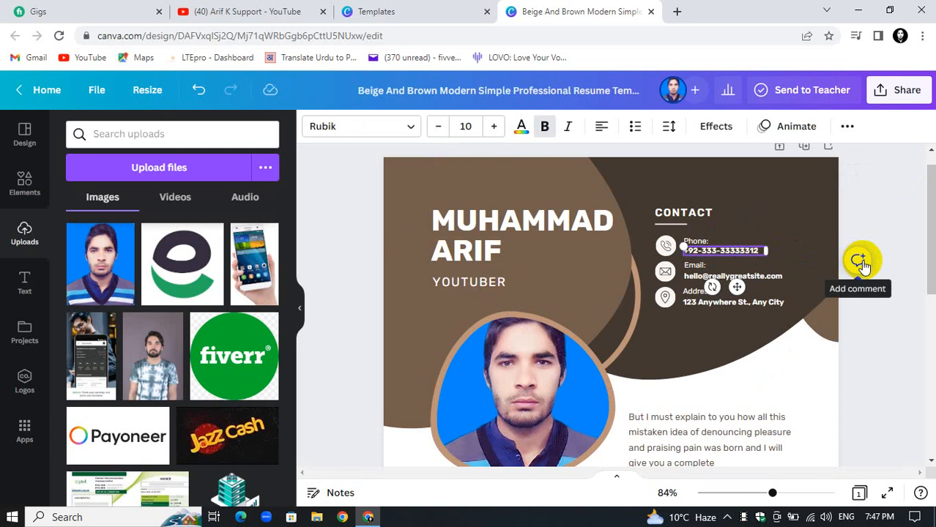
{"action": "left_click", "coordinate": [890, 219]}
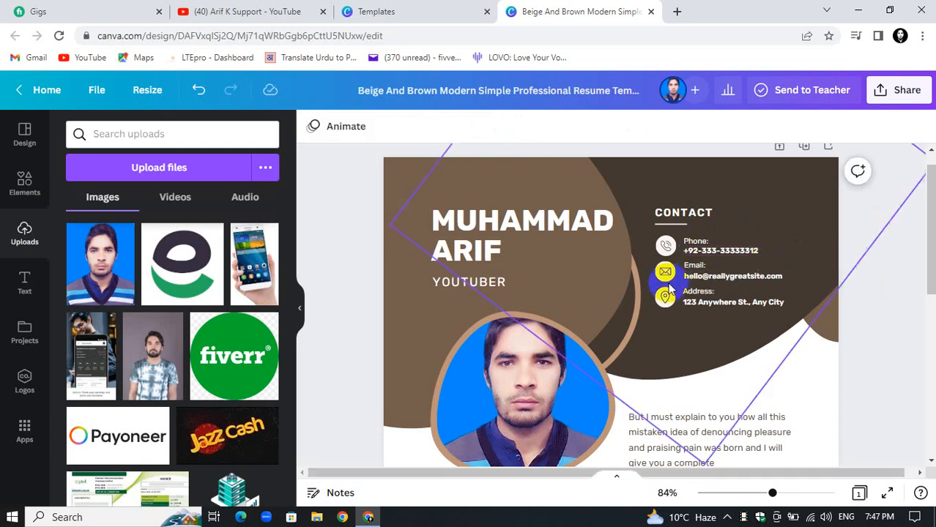
Step: Replace the sample email in the Contact section with the CV owner's email address
{"action": "left_click", "coordinate": [705, 279]}
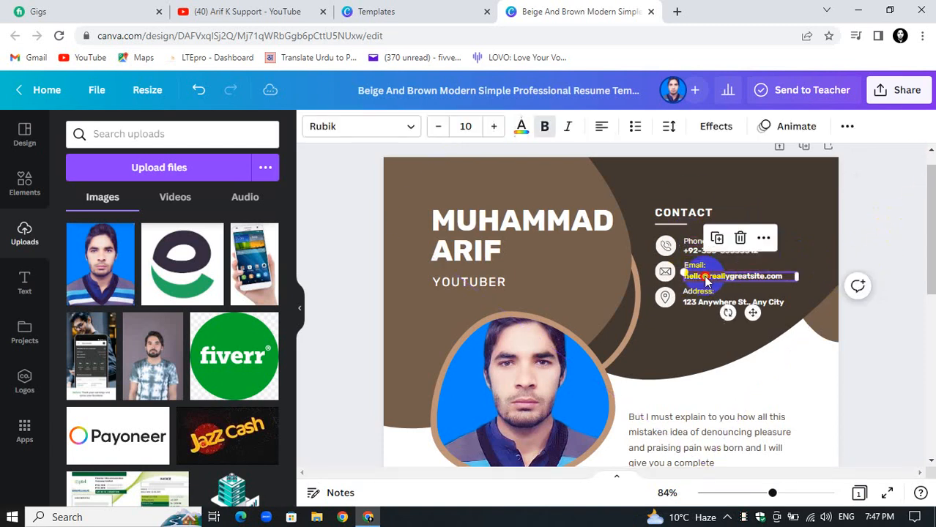
{"action": "left_click", "coordinate": [705, 277]}
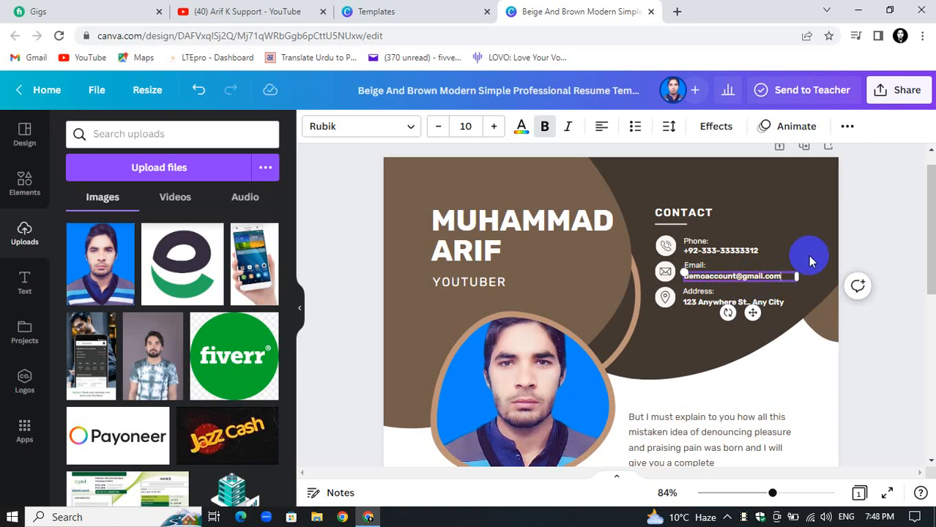
{"action": "left_click", "coordinate": [873, 247]}
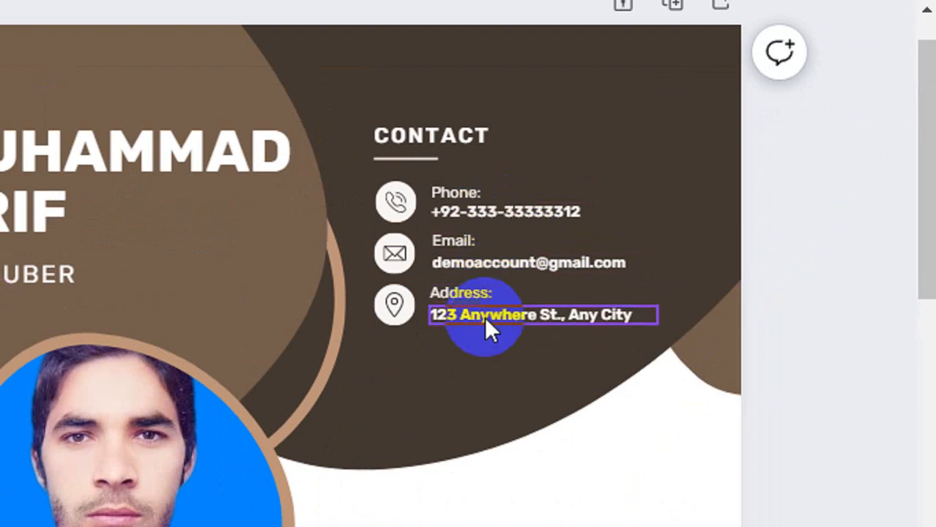
Step: Replace the sample address in the Contact section with the CV owner's postal address
{"action": "left_click", "coordinate": [484, 316]}
{"action": "left_click", "coordinate": [484, 316]}
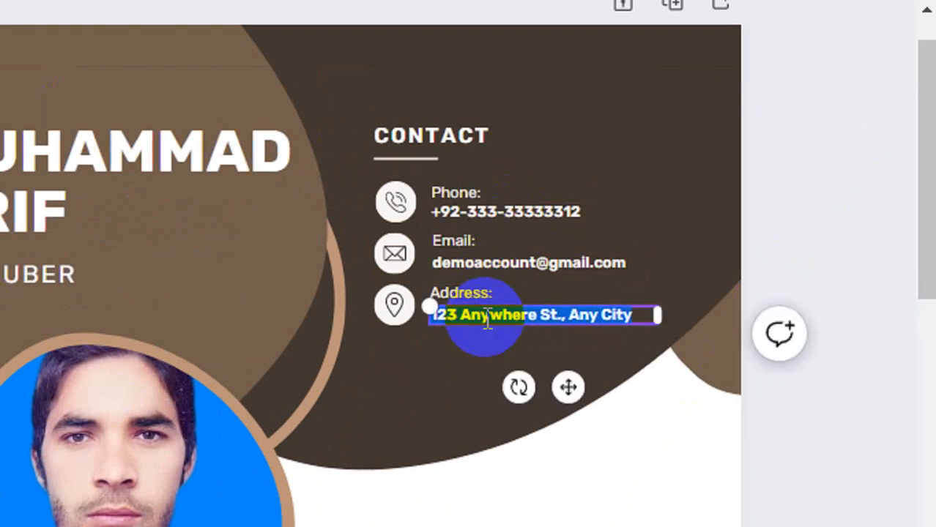
{"action": "type", "text": "Kohat road Peshawar"}
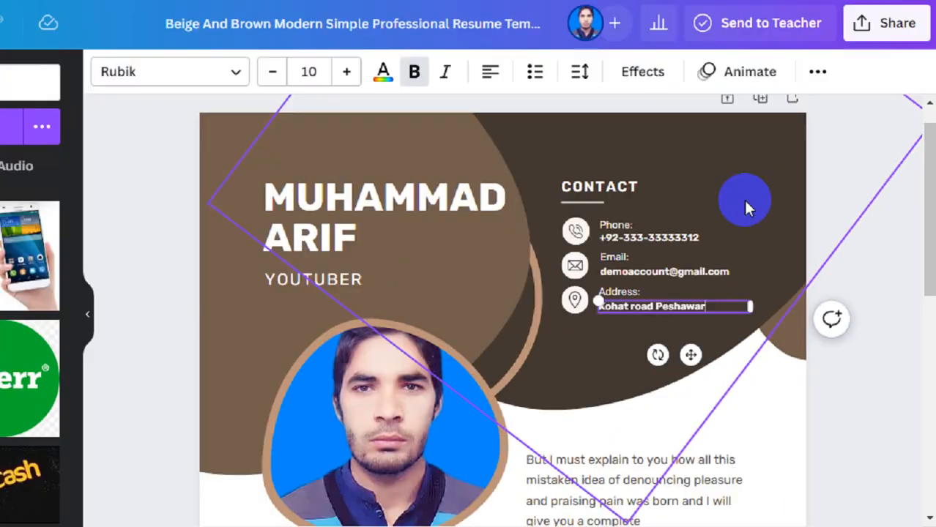
{"action": "scroll", "coordinate": [774, 259], "scroll_direction": "down", "scroll_amount": 3}
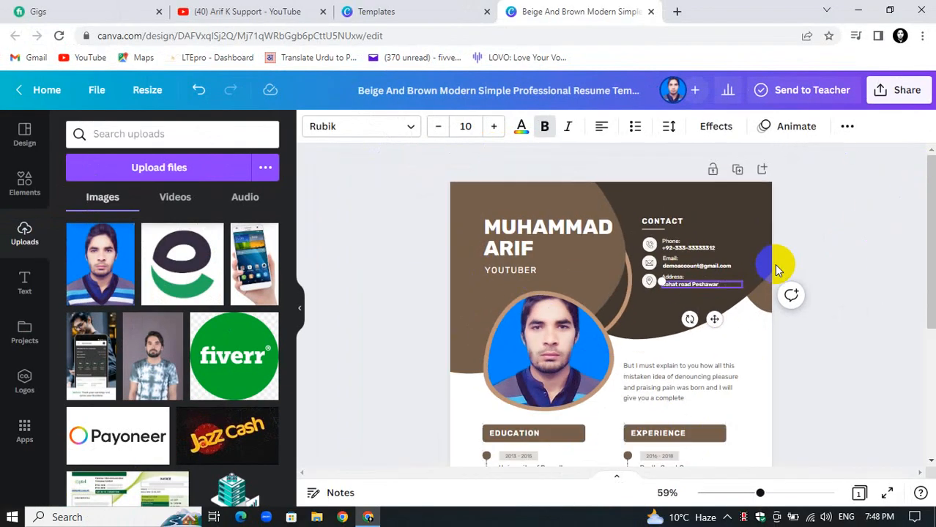
Step: Examine the Education, Skills and Experience sections of the resume at a larger zoom
{"action": "left_click", "coordinate": [861, 339]}
{"action": "scroll", "coordinate": [580, 318], "scroll_direction": "down", "scroll_amount": 3}
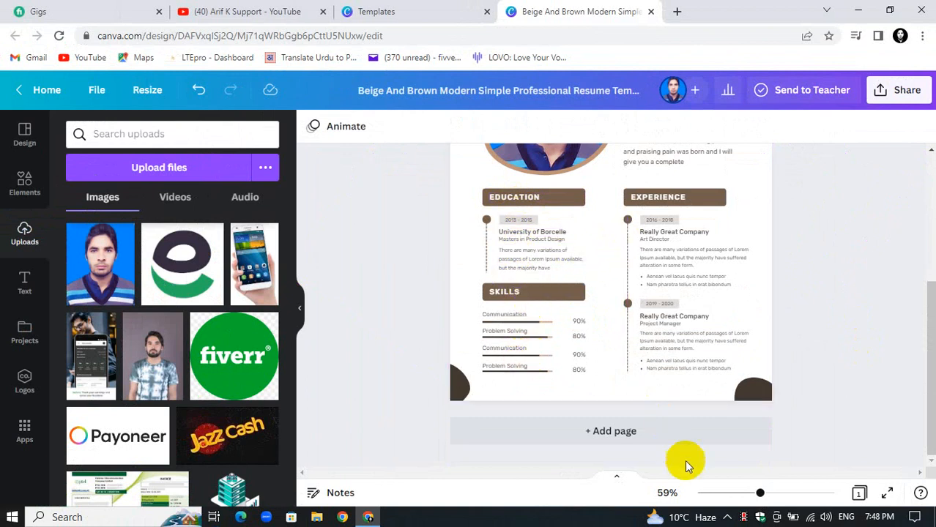
{"action": "scroll", "coordinate": [583, 320], "scroll_direction": "up", "scroll_amount": 3}
{"action": "scroll", "coordinate": [750, 454], "scroll_direction": "down", "scroll_amount": 3}
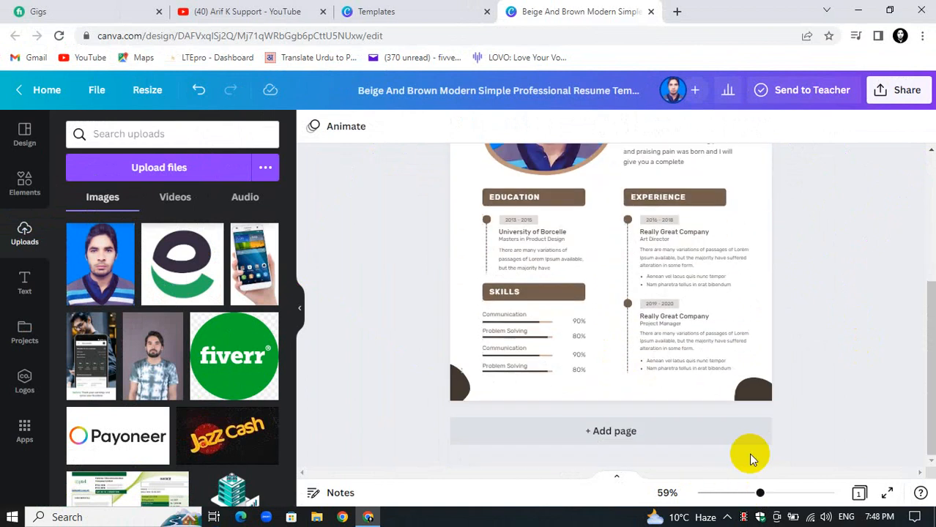
{"action": "left_click", "coordinate": [778, 494]}
{"action": "scroll", "coordinate": [485, 299], "scroll_direction": "down", "scroll_amount": 2}
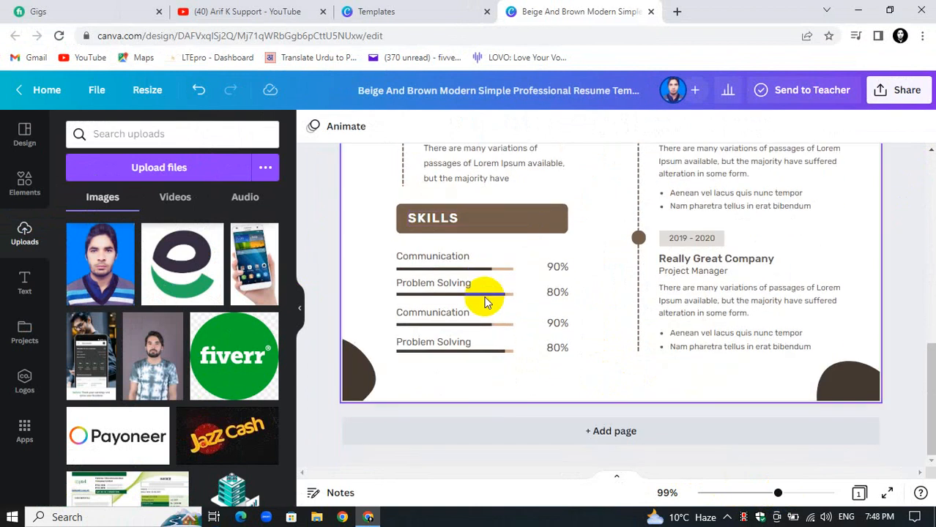
{"action": "scroll", "coordinate": [481, 268], "scroll_direction": "up", "scroll_amount": 6}
{"action": "scroll", "coordinate": [491, 279], "scroll_direction": "down", "scroll_amount": 4}
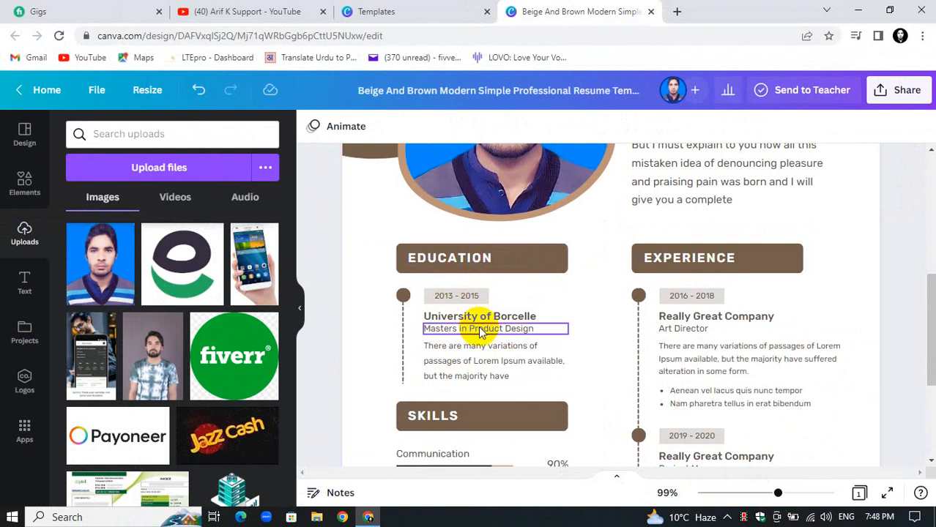
{"action": "scroll", "coordinate": [490, 328], "scroll_direction": "down", "scroll_amount": 1}
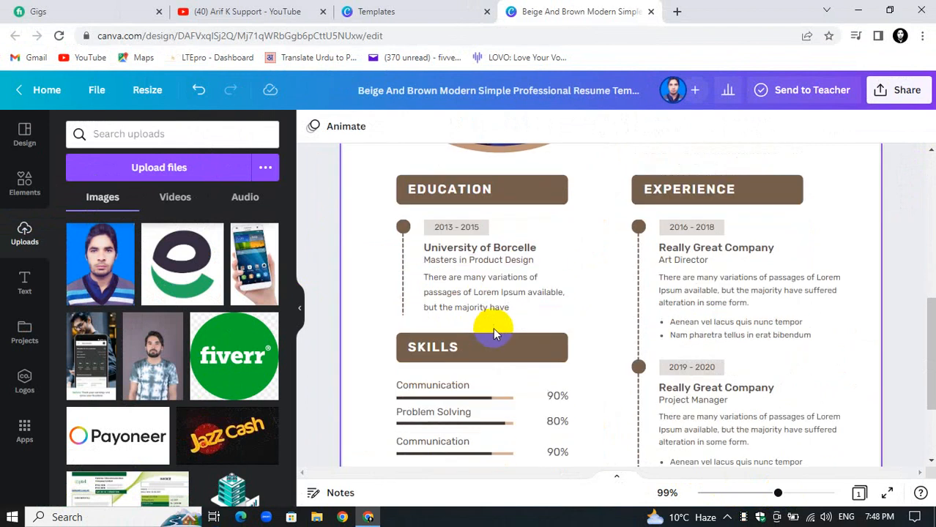
Step: Inspect the sample text boxes in the Education and Skills sections to see which entries can be edited
{"action": "left_click", "coordinate": [454, 278]}
{"action": "left_click", "coordinate": [456, 276]}
{"action": "left_click", "coordinate": [449, 247]}
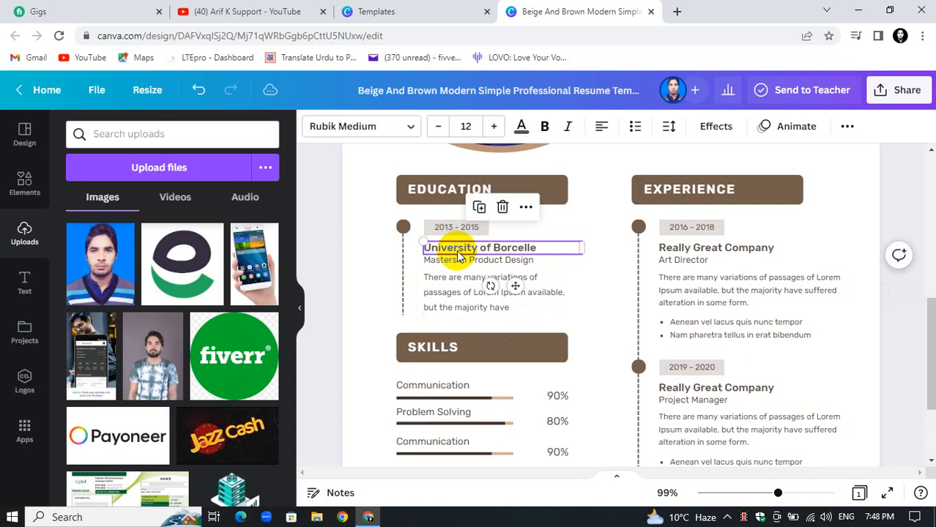
{"action": "scroll", "coordinate": [449, 377], "scroll_direction": "down", "scroll_amount": 1}
{"action": "scroll", "coordinate": [449, 377], "scroll_direction": "down", "scroll_amount": 1}
{"action": "left_click", "coordinate": [442, 255]}
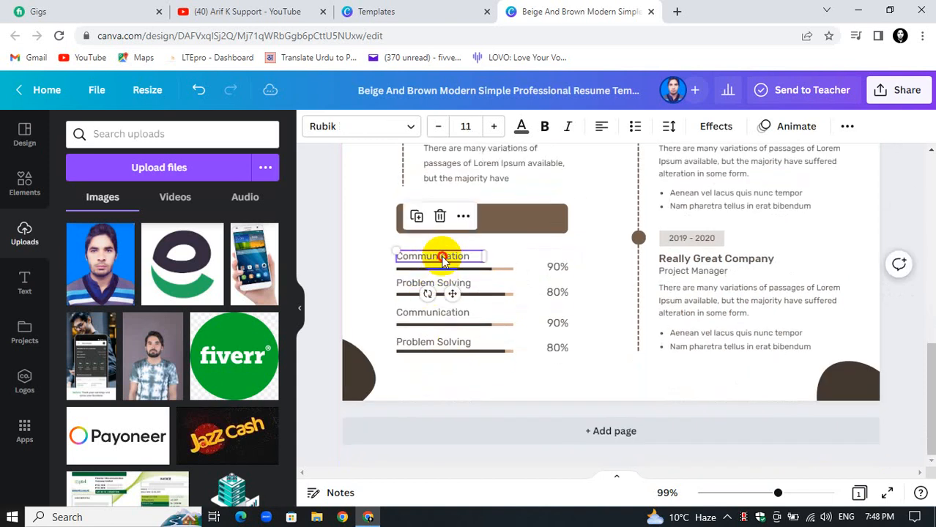
{"action": "left_click", "coordinate": [440, 256]}
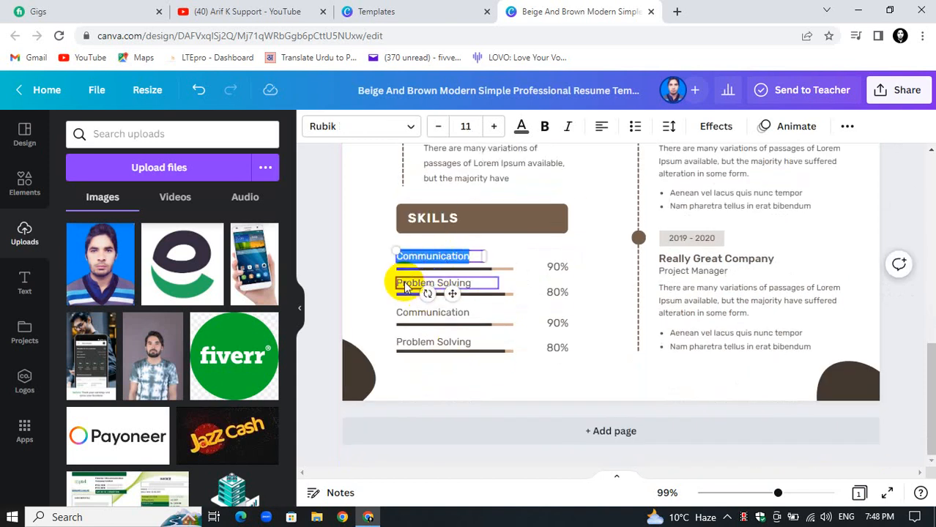
{"action": "left_click", "coordinate": [444, 315]}
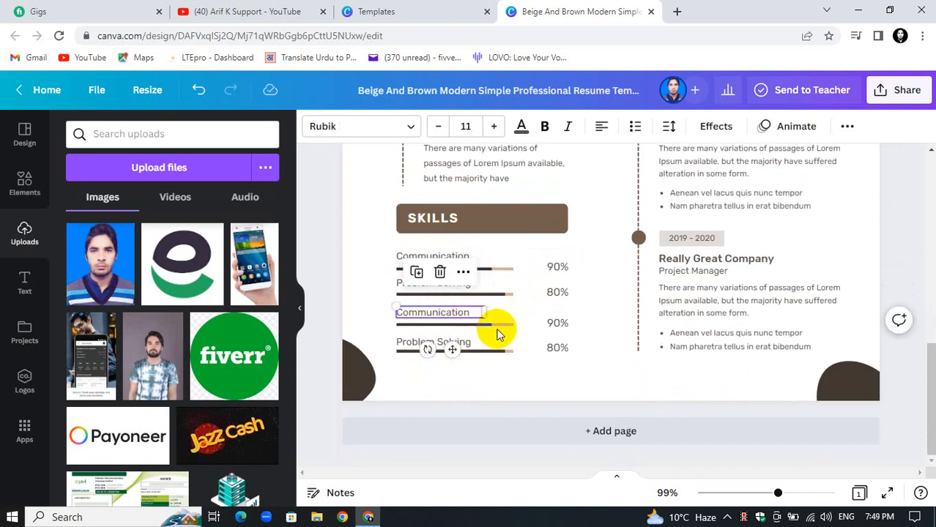
{"action": "left_click", "coordinate": [546, 377]}
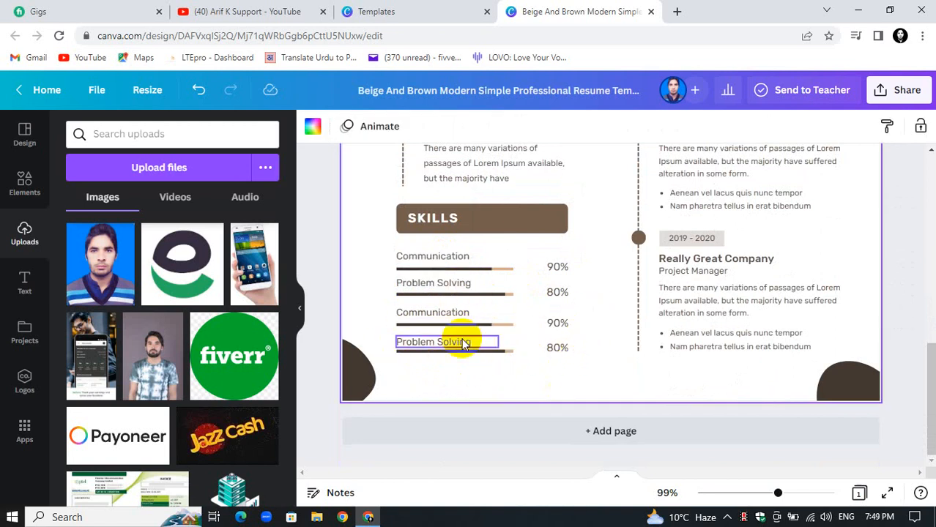
Step: Review the Experience section, the profile paragraph and the header, ending with an overview of the resume page
{"action": "left_click", "coordinate": [901, 247]}
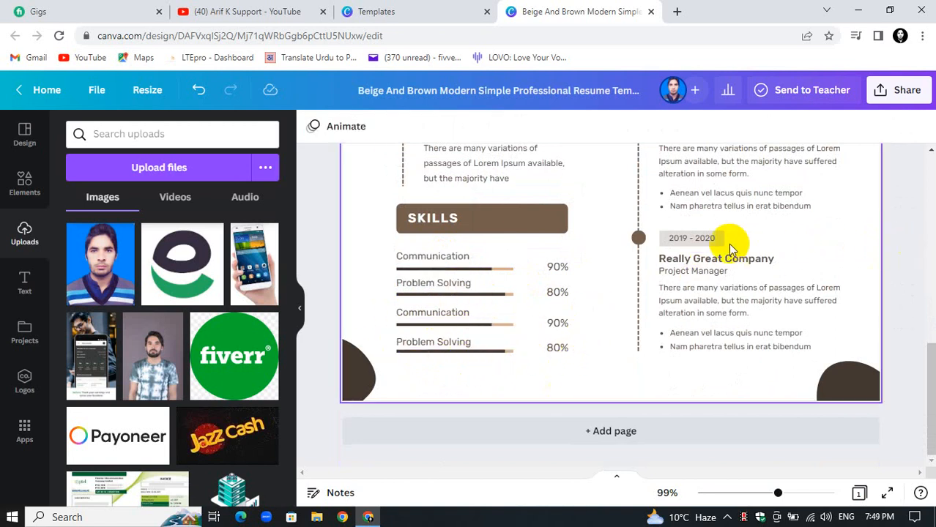
{"action": "scroll", "coordinate": [736, 277], "scroll_direction": "up", "scroll_amount": 4}
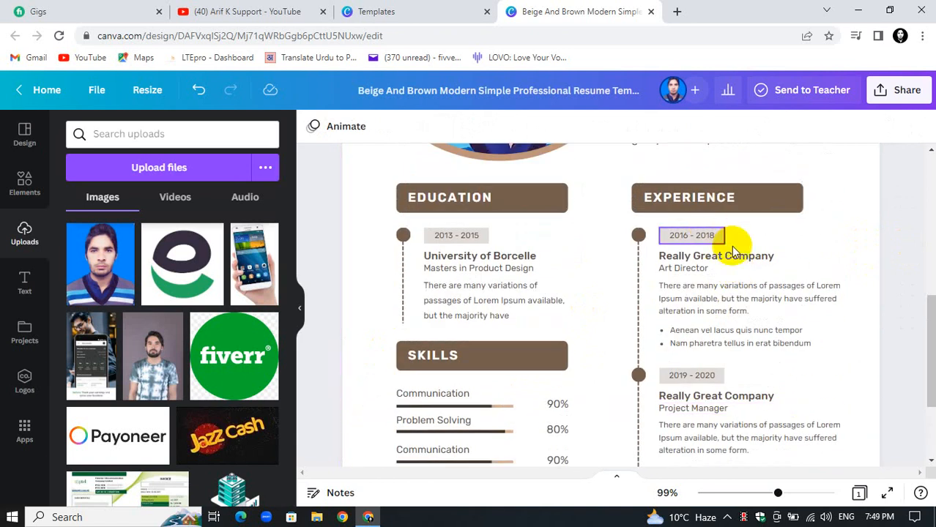
{"action": "scroll", "coordinate": [725, 293], "scroll_direction": "up", "scroll_amount": 1}
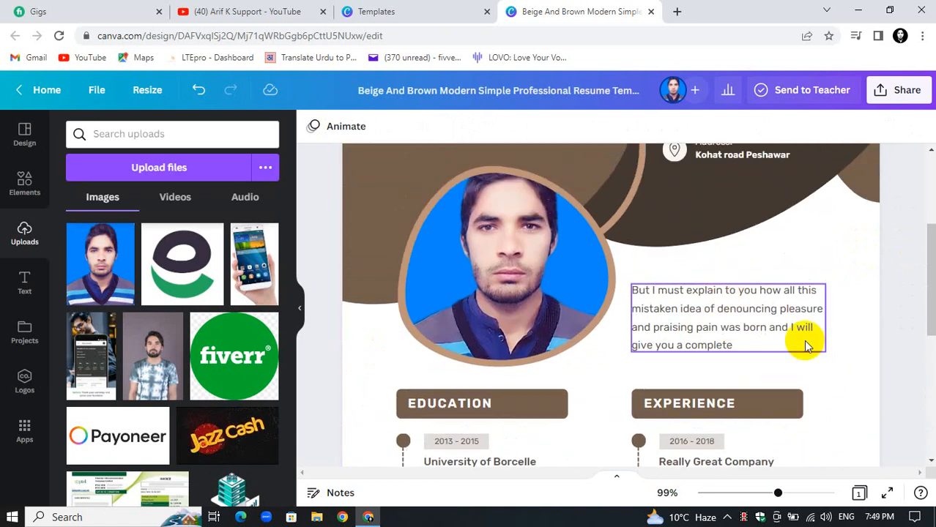
{"action": "scroll", "coordinate": [745, 286], "scroll_direction": "up", "scroll_amount": 2}
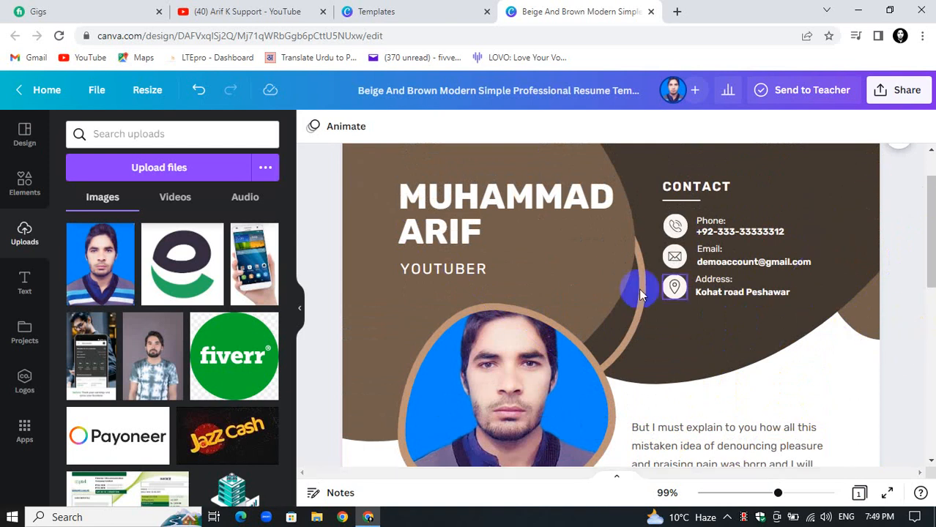
{"action": "scroll", "coordinate": [432, 197], "scroll_direction": "down", "scroll_amount": 5}
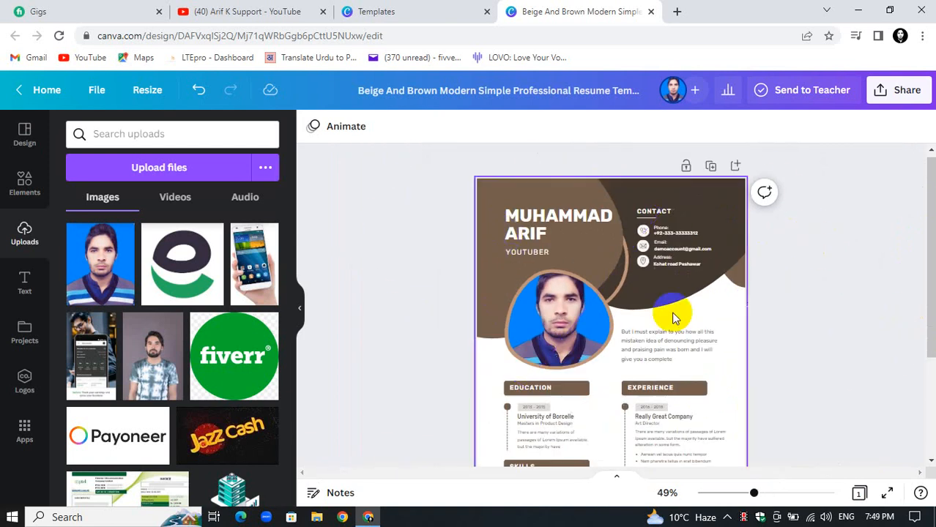
Step: Recolour the header shape behind the name, trying red and the darkest brown before settling on the greyish-brown document colour
{"action": "left_click", "coordinate": [586, 184]}
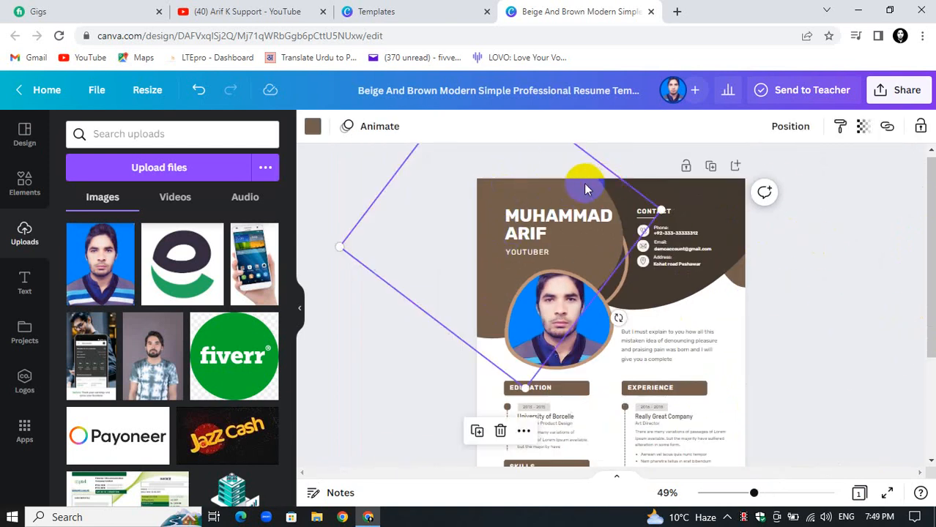
{"action": "left_click", "coordinate": [312, 126]}
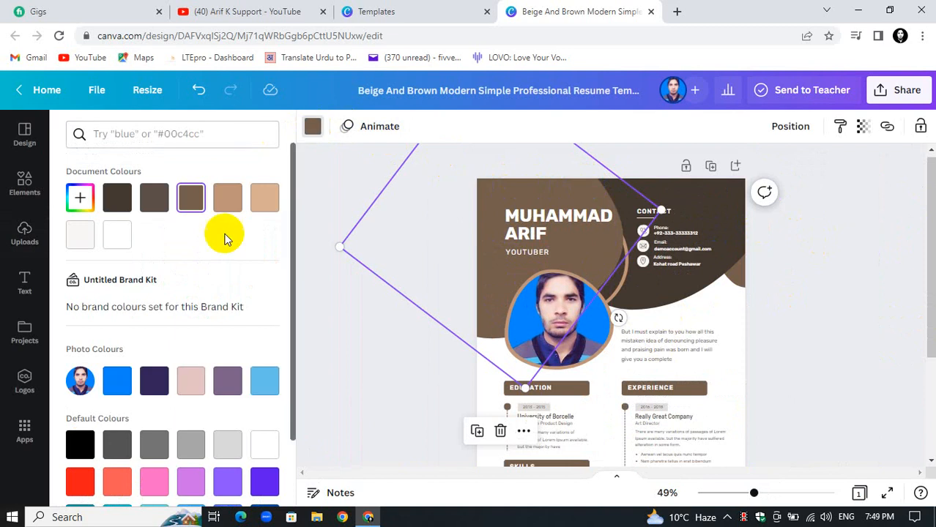
{"action": "left_click", "coordinate": [80, 481]}
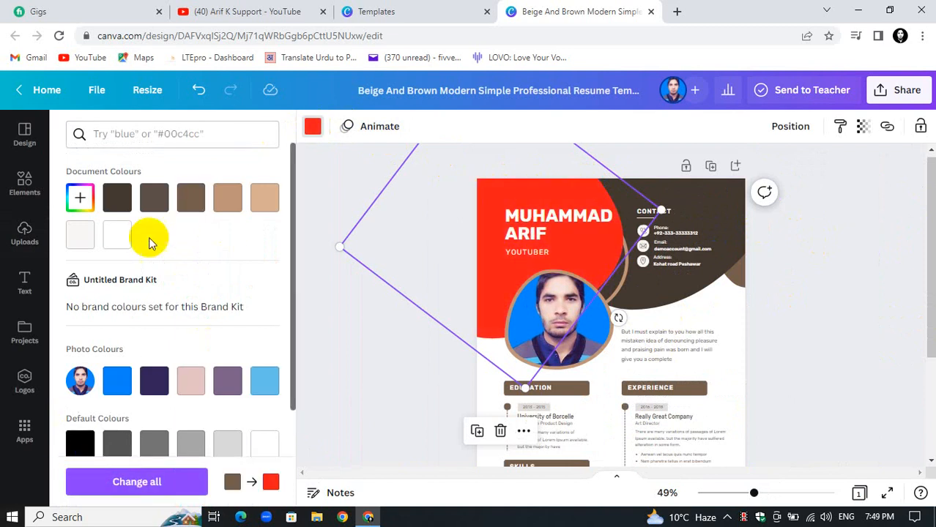
{"action": "left_click", "coordinate": [119, 199]}
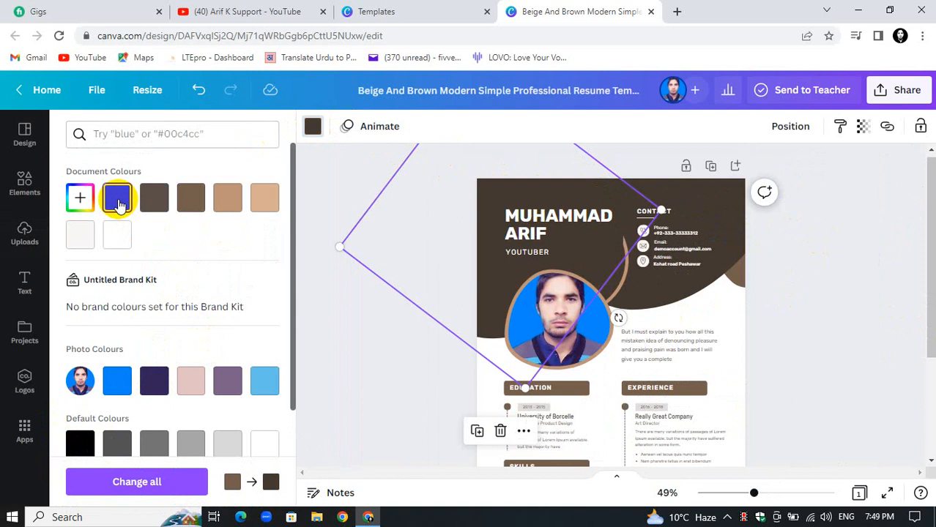
{"action": "left_click", "coordinate": [157, 203]}
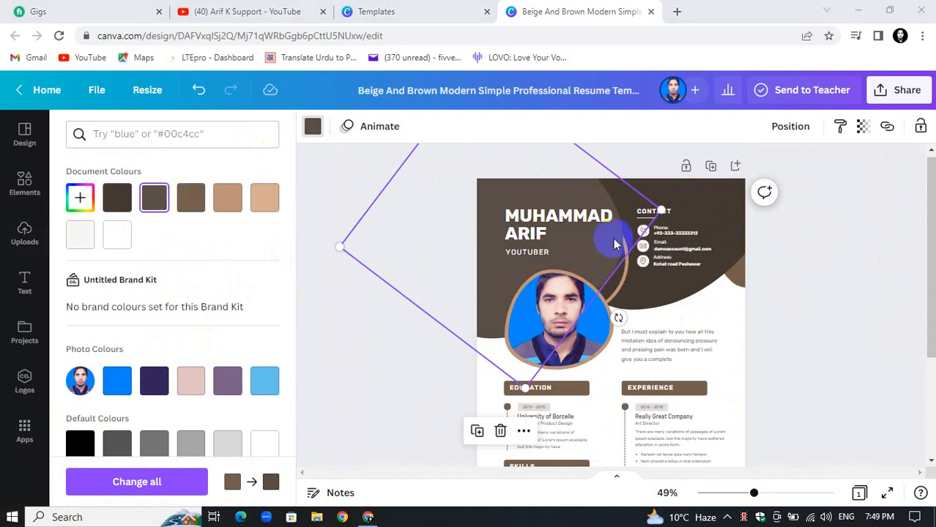
Step: Try tan and bright blue fills on the dark shape behind the Contact section, and undo these colour changes
{"action": "left_click", "coordinate": [661, 201]}
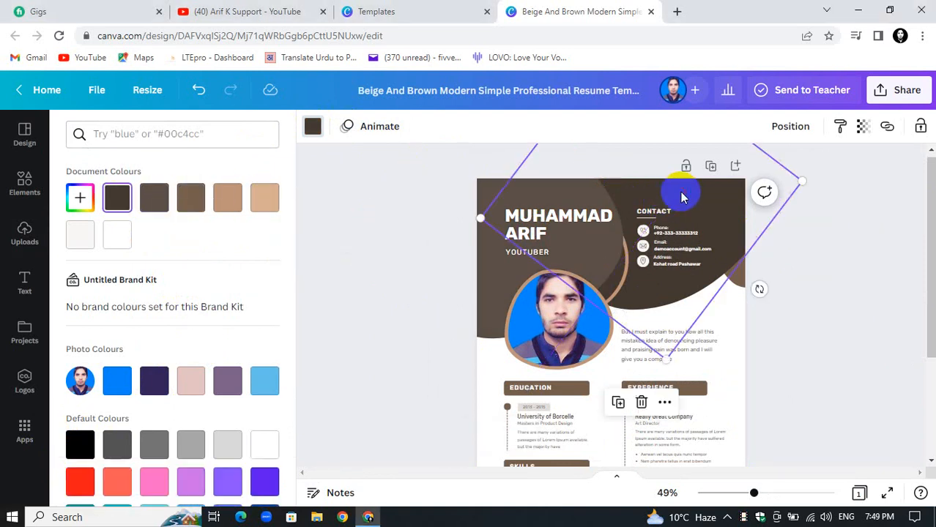
{"action": "left_click", "coordinate": [311, 126]}
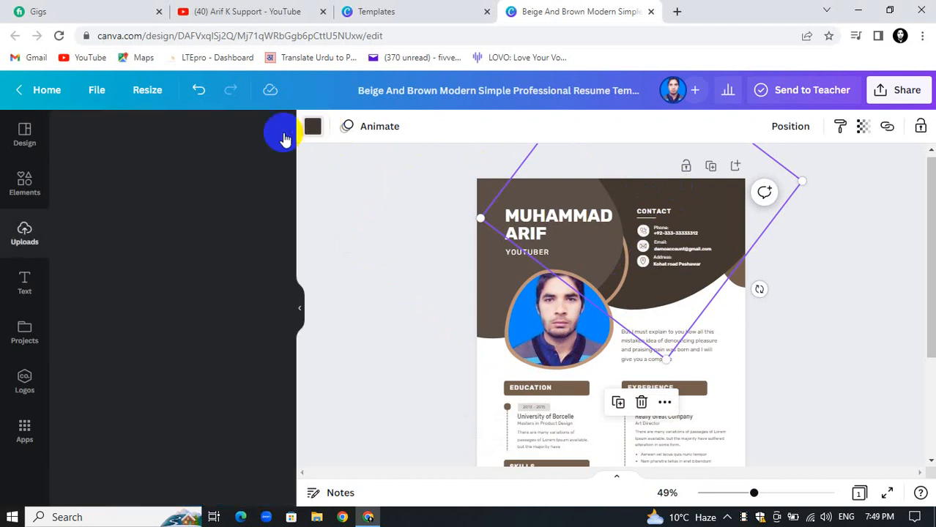
{"action": "double_click", "coordinate": [312, 133]}
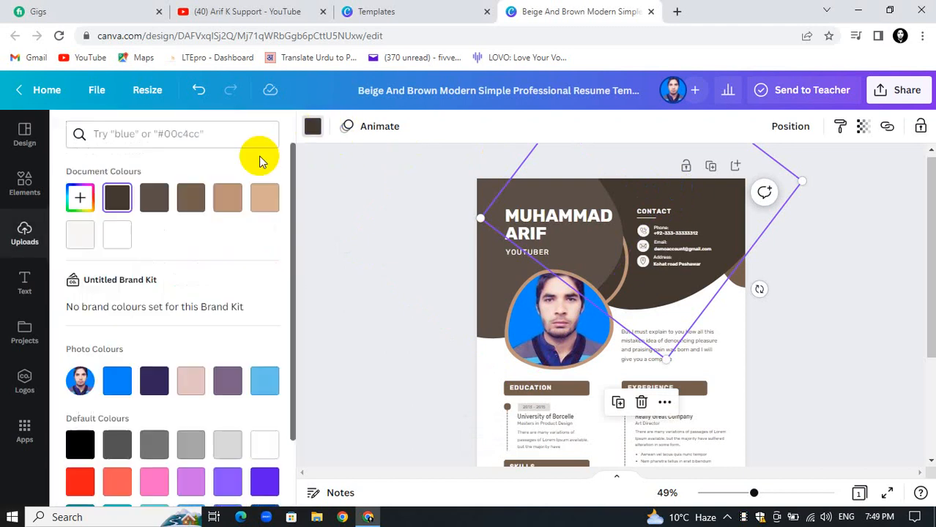
{"action": "left_click", "coordinate": [238, 199]}
{"action": "left_click", "coordinate": [258, 202]}
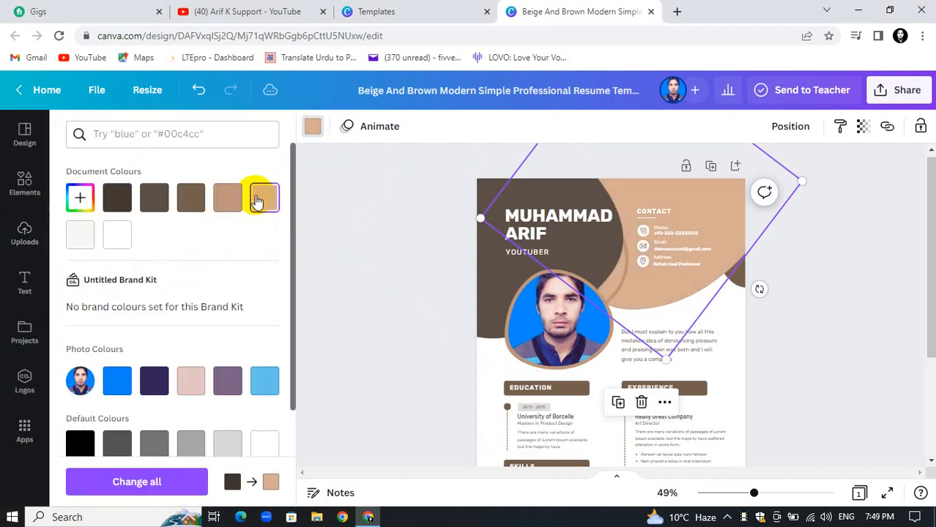
{"action": "left_click", "coordinate": [119, 392]}
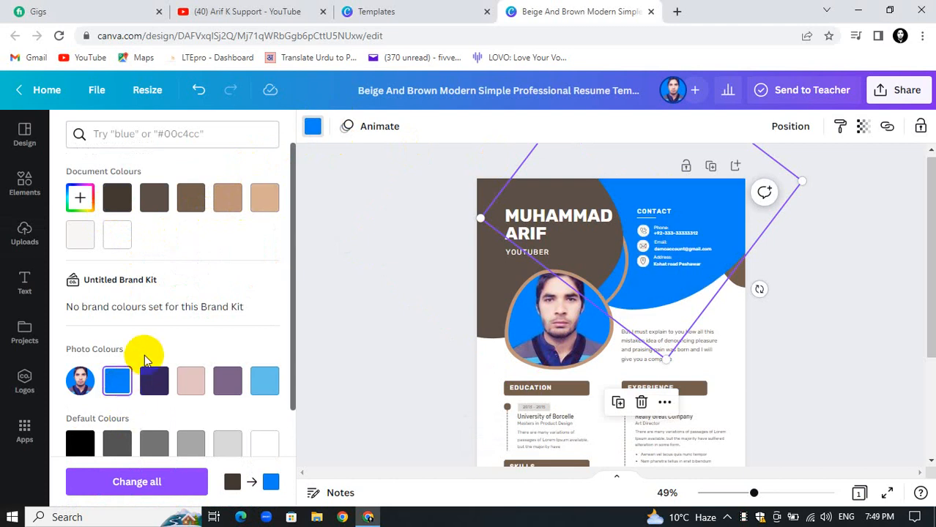
{"action": "key", "text": "ctrl+z"}
{"action": "key", "text": "ctrl+z"}
{"action": "key", "text": "ctrl+z"}
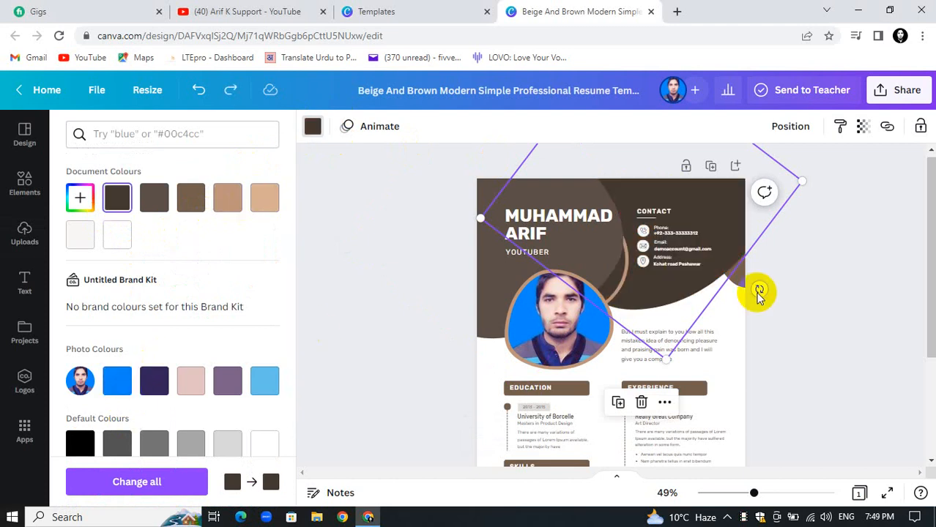
Step: Try the darkest brown document colour as the page background and check it against the resume's text
{"action": "left_click", "coordinate": [869, 289]}
{"action": "scroll", "coordinate": [707, 352], "scroll_direction": "down", "scroll_amount": 2}
{"action": "scroll", "coordinate": [700, 380], "scroll_direction": "up", "scroll_amount": 2}
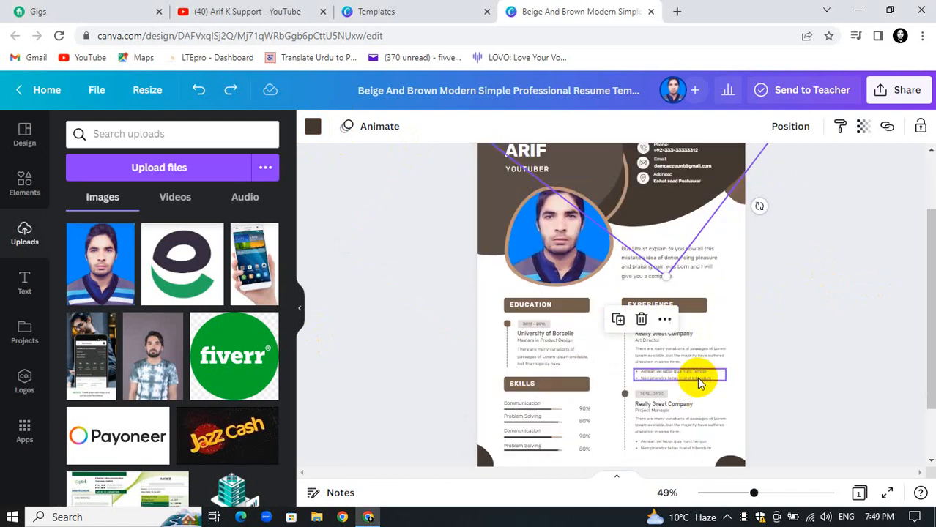
{"action": "scroll", "coordinate": [699, 383], "scroll_direction": "up", "scroll_amount": 3}
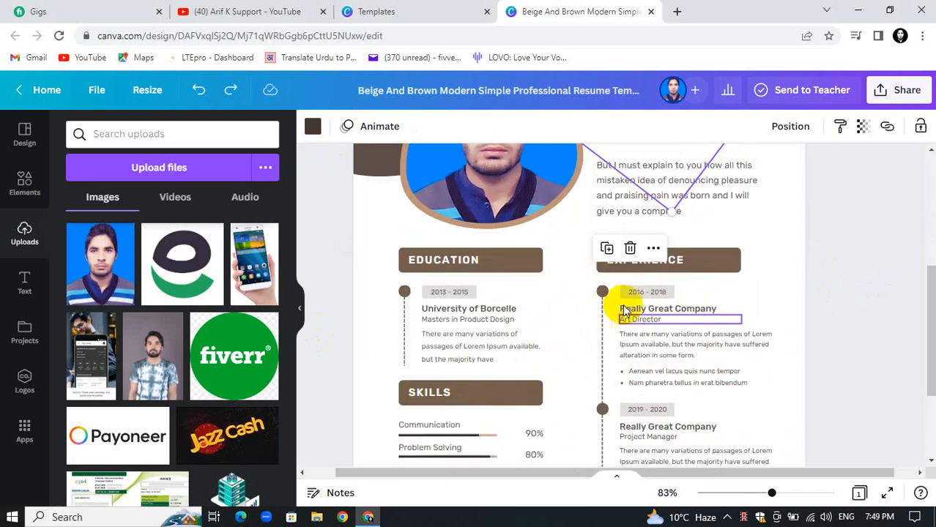
{"action": "left_click", "coordinate": [376, 254]}
{"action": "left_click", "coordinate": [311, 139]}
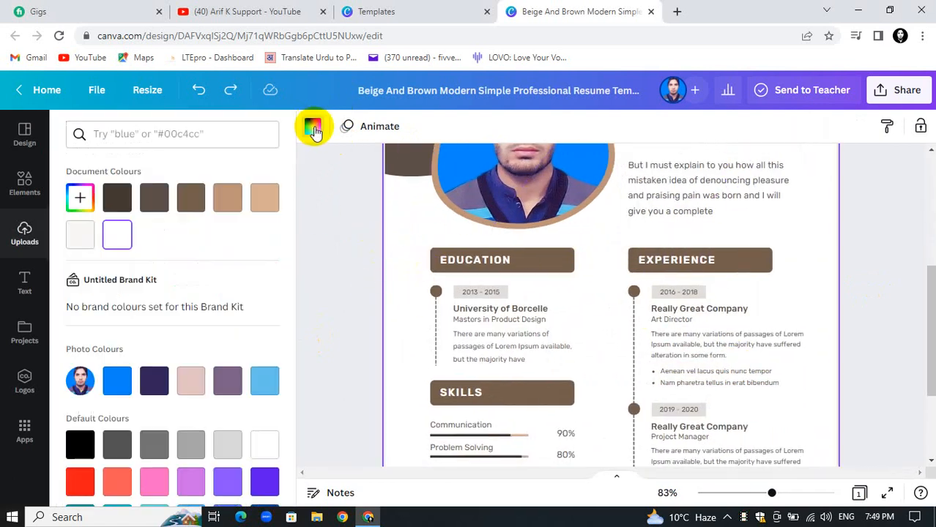
{"action": "left_click", "coordinate": [110, 205]}
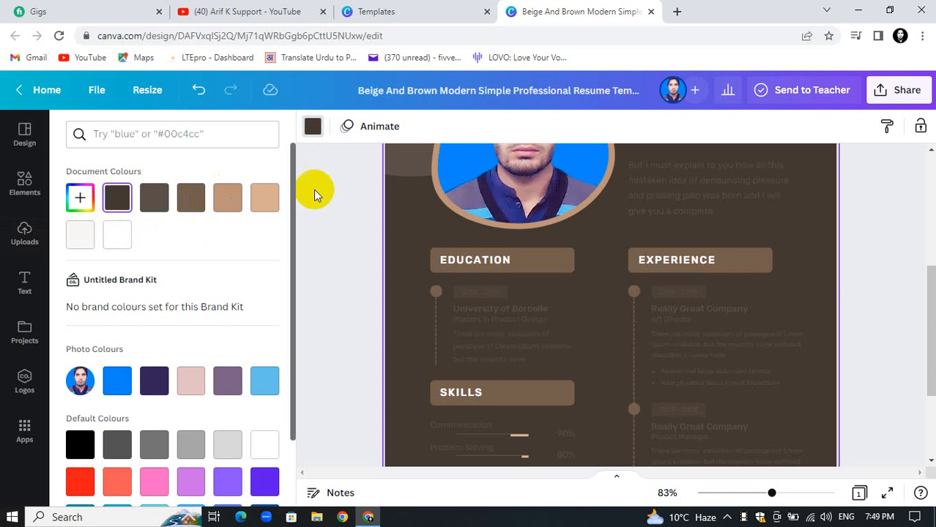
{"action": "scroll", "coordinate": [752, 251], "scroll_direction": "up", "scroll_amount": 4}
{"action": "scroll", "coordinate": [721, 366], "scroll_direction": "down", "scroll_amount": 3}
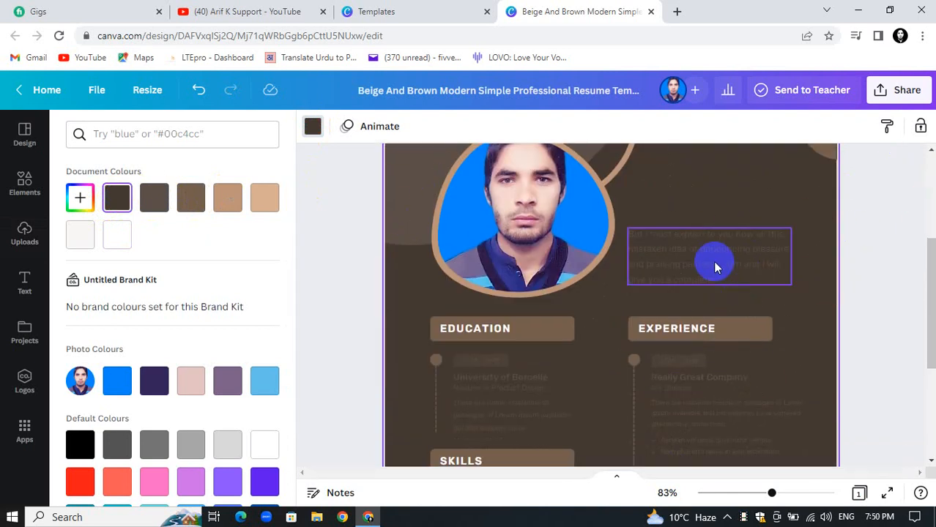
Step: Try white text for the profile paragraph, and undo both the text colour and the dark background
{"action": "left_click", "coordinate": [714, 265]}
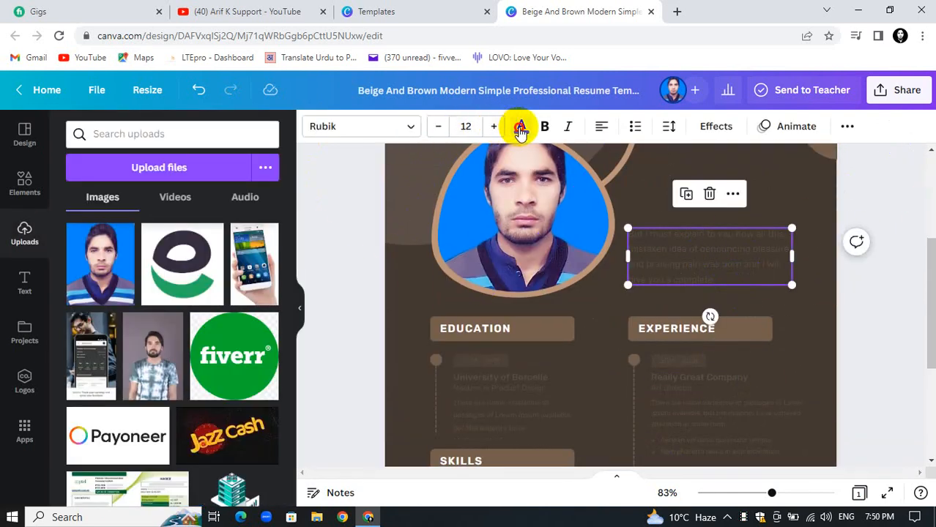
{"action": "left_click", "coordinate": [520, 129]}
{"action": "left_click", "coordinate": [266, 444]}
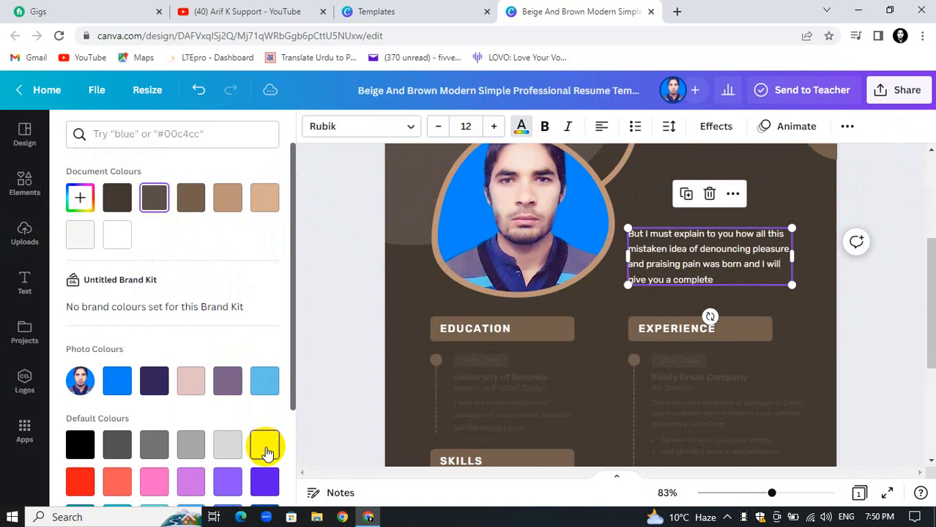
{"action": "key", "text": "ctrl+z"}
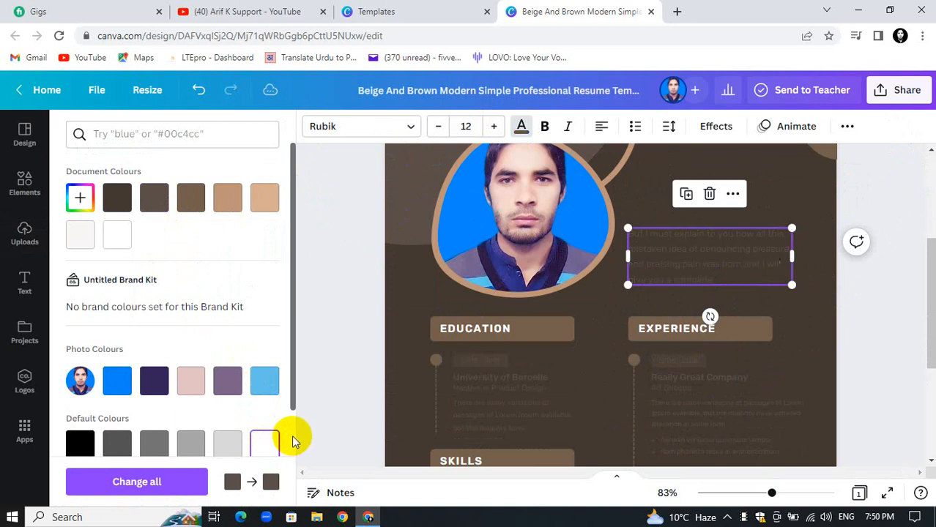
{"action": "scroll", "coordinate": [842, 263], "scroll_direction": "down", "scroll_amount": 5}
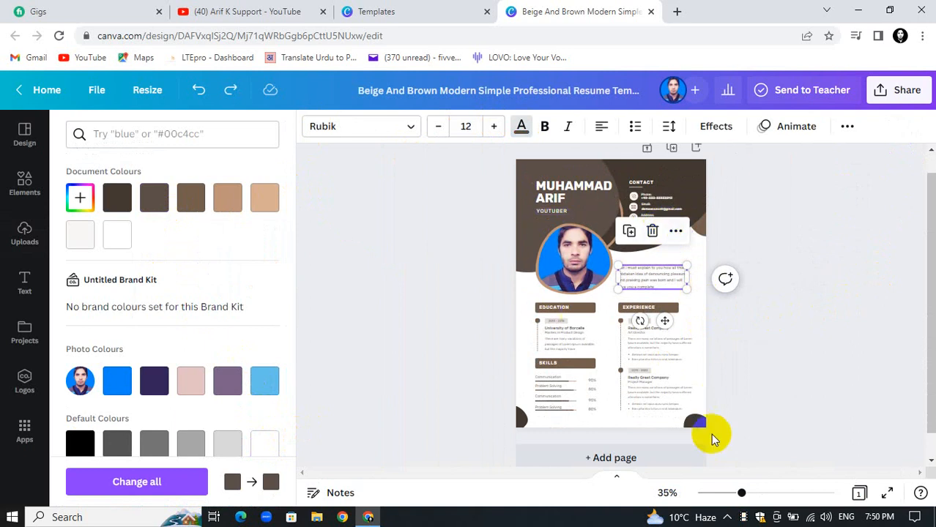
Step: Deselect the profile paragraph and download the finished resume as a PDF Standard file, leaving the flatten and notes options off
{"action": "left_click", "coordinate": [767, 412]}
{"action": "left_click", "coordinate": [775, 210]}
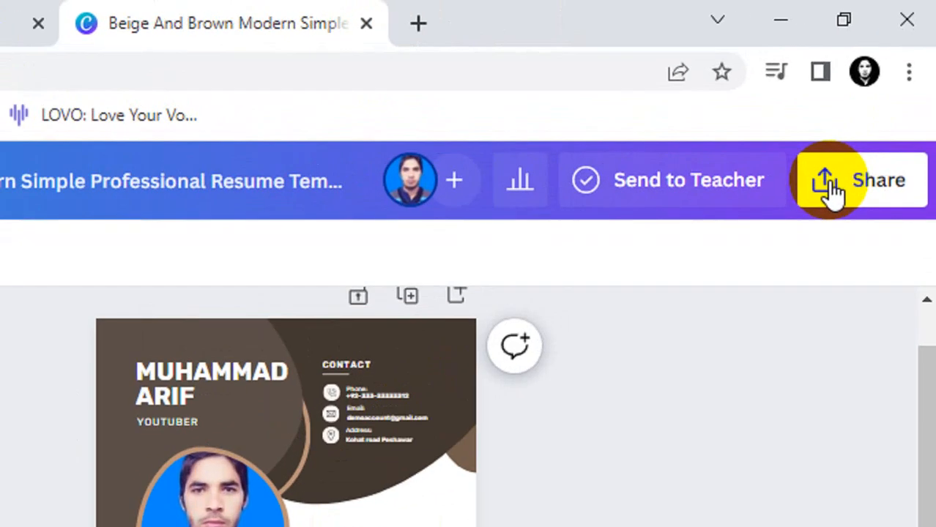
{"action": "left_click", "coordinate": [832, 190]}
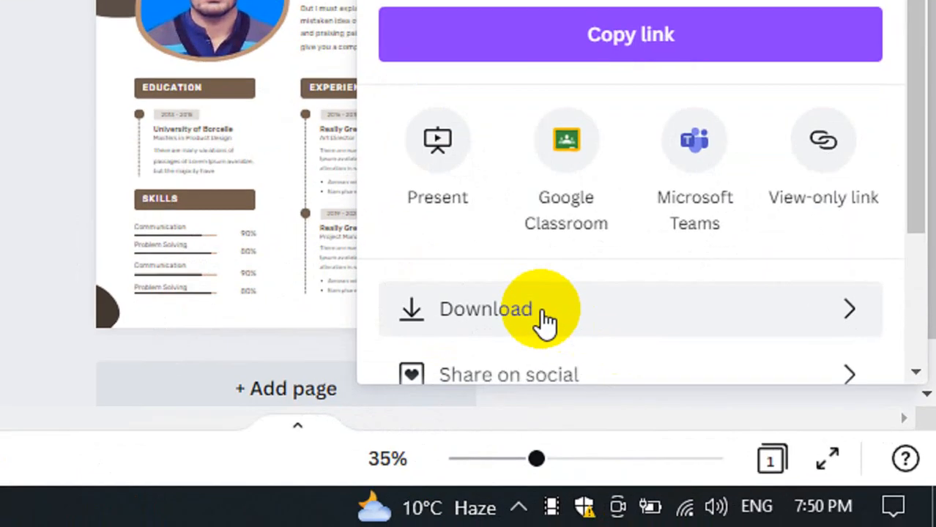
{"action": "left_click", "coordinate": [544, 311]}
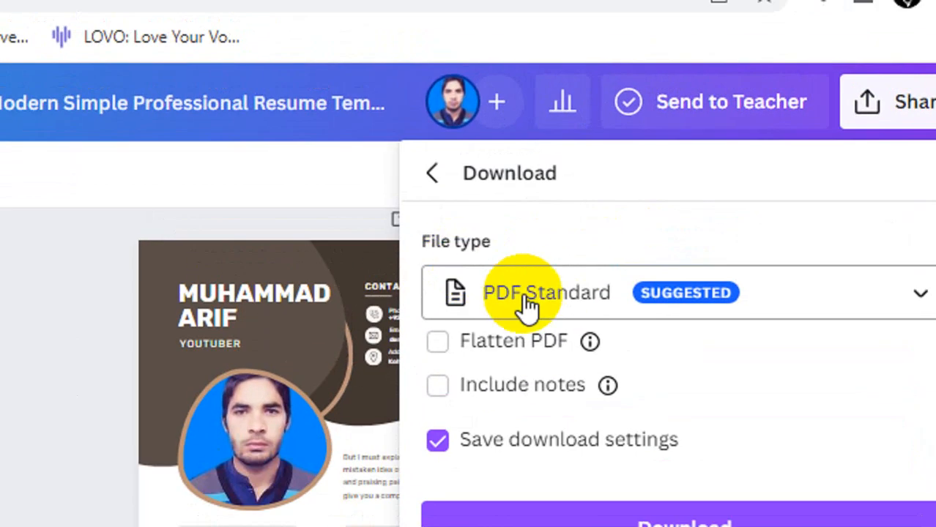
{"action": "left_click", "coordinate": [558, 262]}
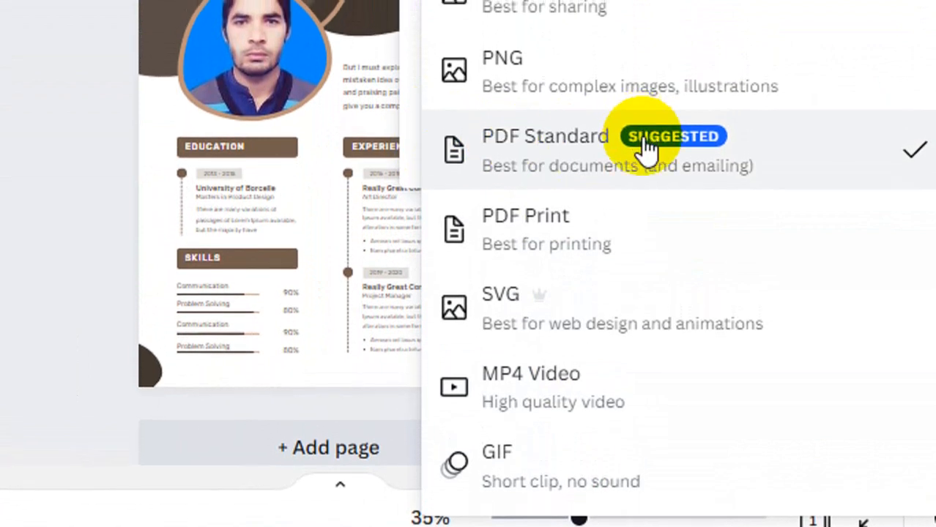
{"action": "left_click", "coordinate": [624, 157]}
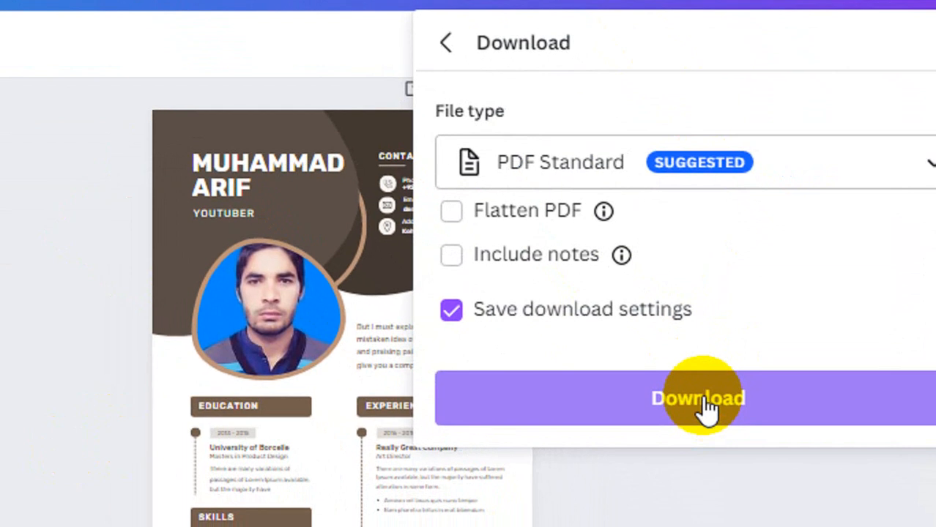
{"action": "left_click", "coordinate": [722, 425]}
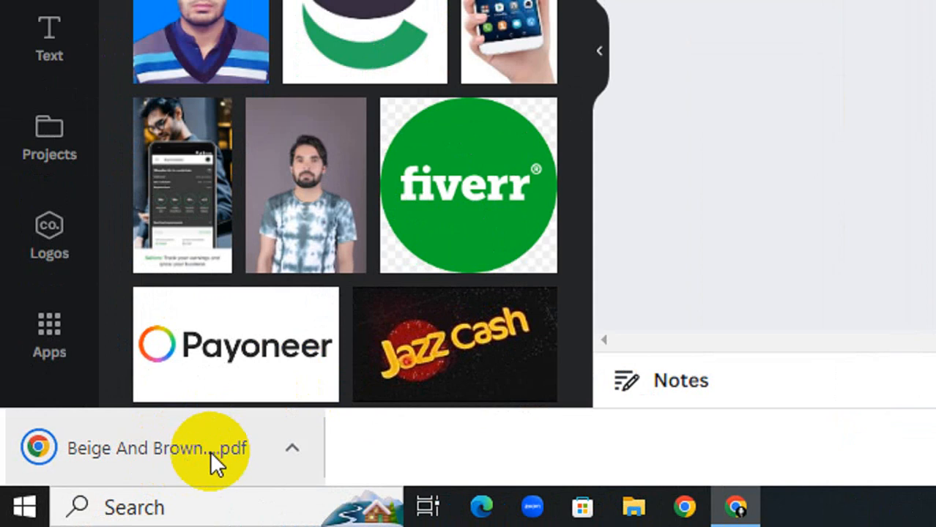
Step: Open the downloaded resume PDF from the Downloads folder and check the page from the header to the Skills and Experience sections
{"action": "left_click", "coordinate": [293, 449]}
{"action": "left_click", "coordinate": [428, 347]}
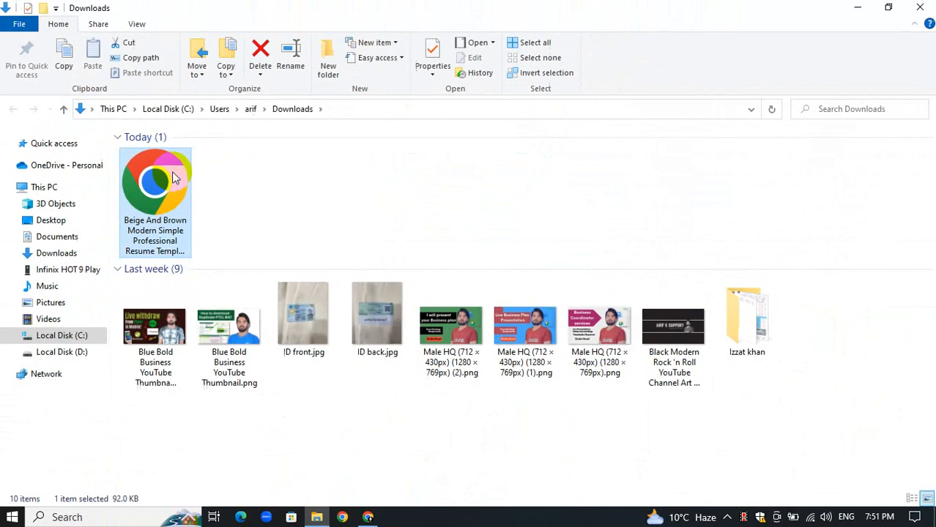
{"action": "double_click", "coordinate": [172, 171]}
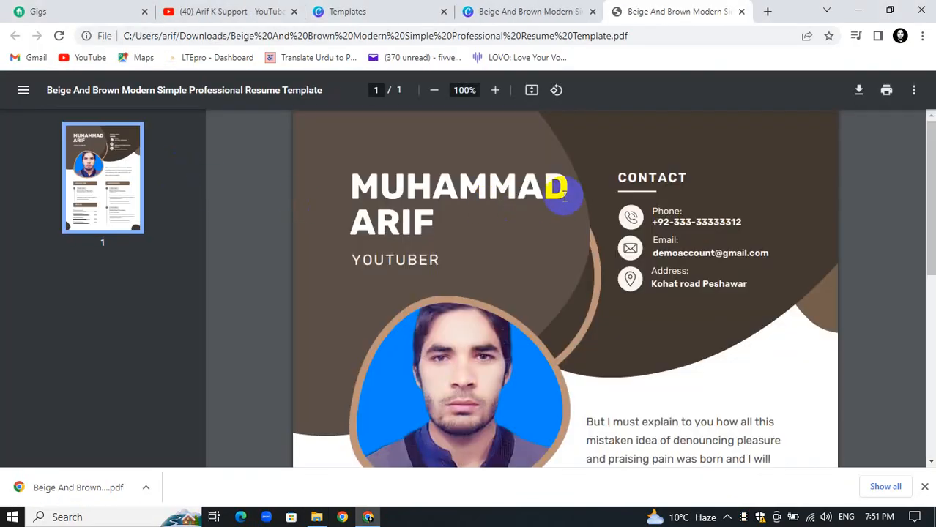
{"action": "scroll", "coordinate": [687, 285], "scroll_direction": "down", "scroll_amount": 1}
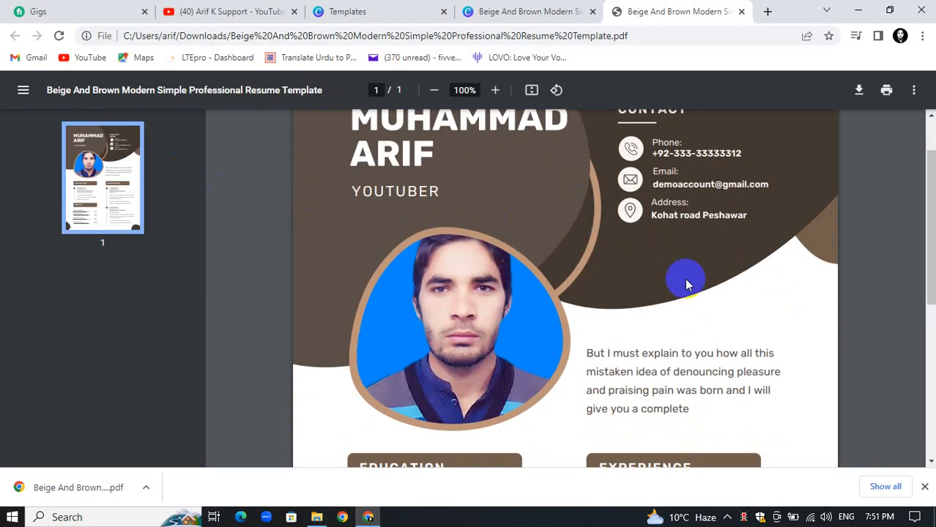
{"action": "left_click", "coordinate": [926, 488]}
{"action": "scroll", "coordinate": [568, 278], "scroll_direction": "down", "scroll_amount": 5}
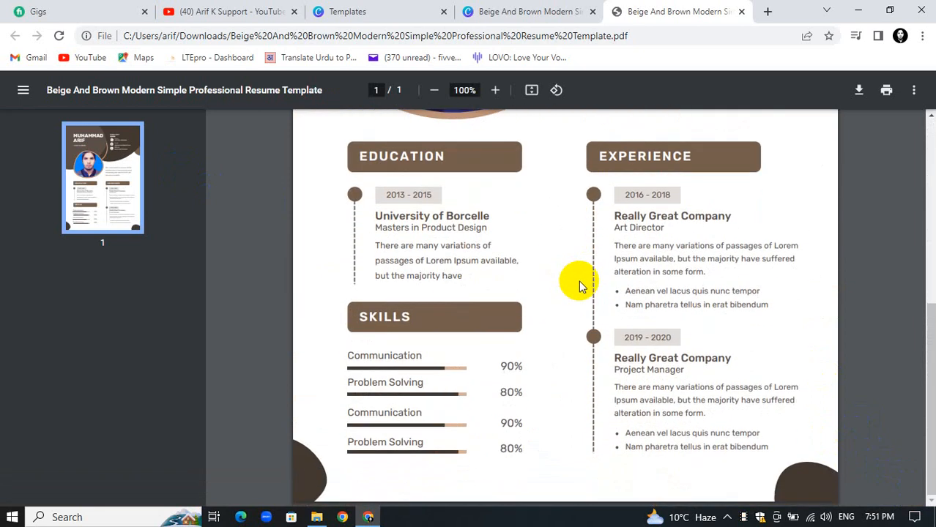
{"action": "scroll", "coordinate": [579, 285], "scroll_direction": "up", "scroll_amount": 1}
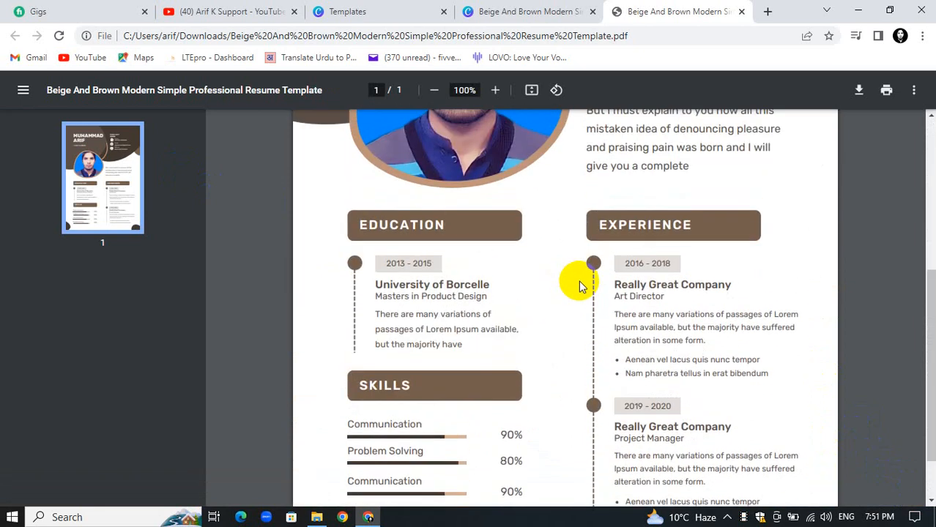
{"action": "scroll", "coordinate": [580, 285], "scroll_direction": "down", "scroll_amount": 1}
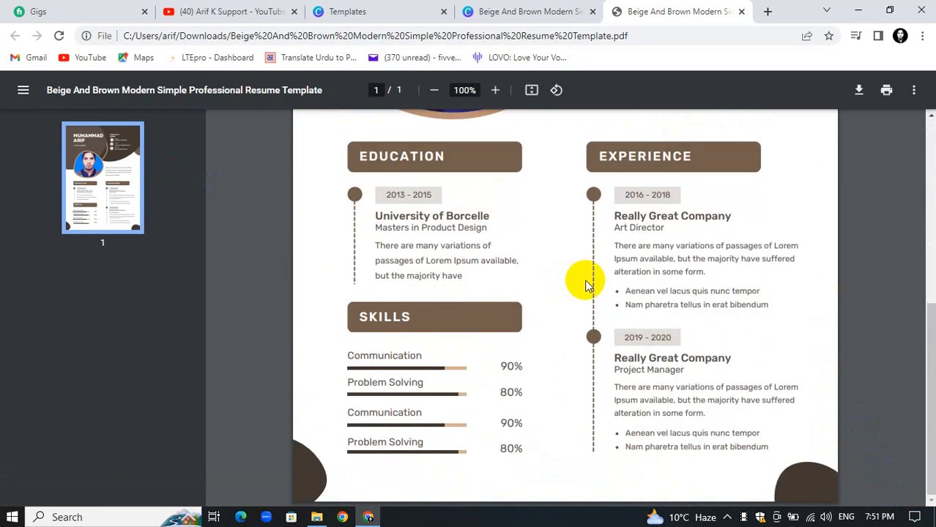